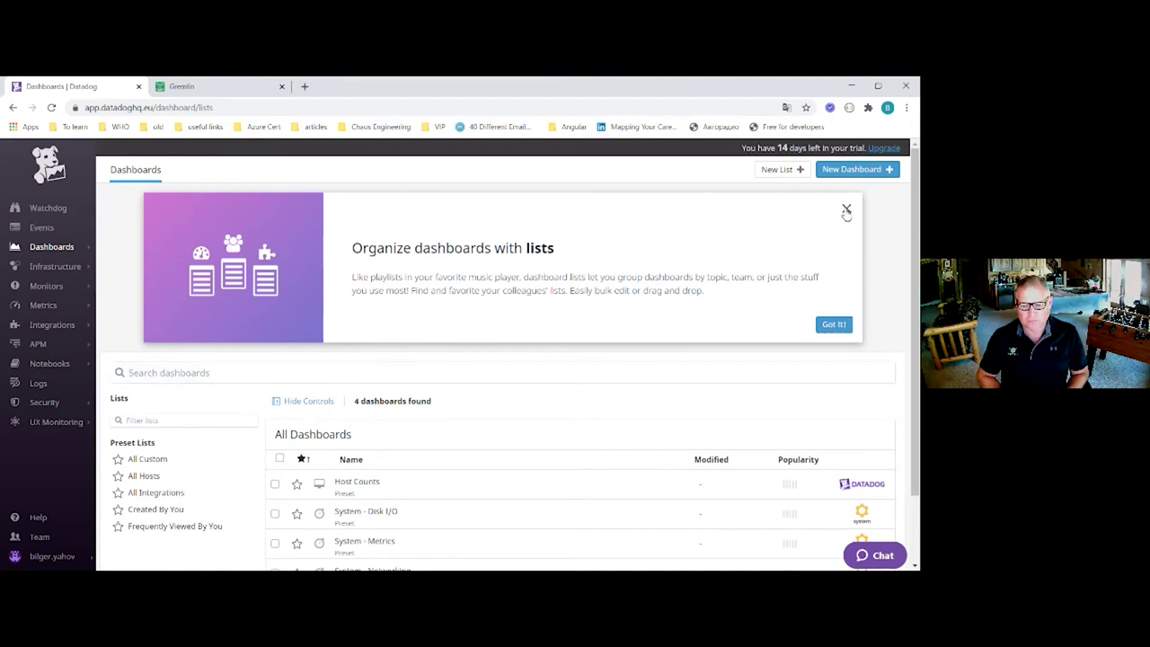
Dismiss the introduction banner about dashboard lists and return to the Datadog dashboards page.
{"action": "left_click", "coordinate": [846, 209]}
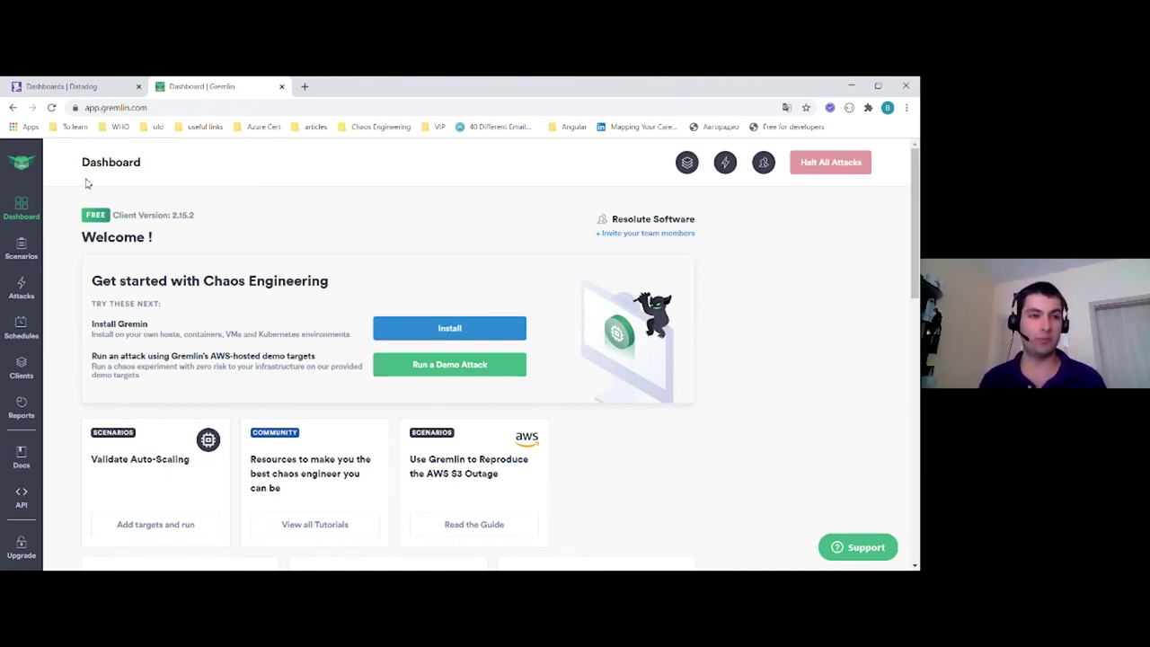
{"action": "left_click", "coordinate": [78, 90]}
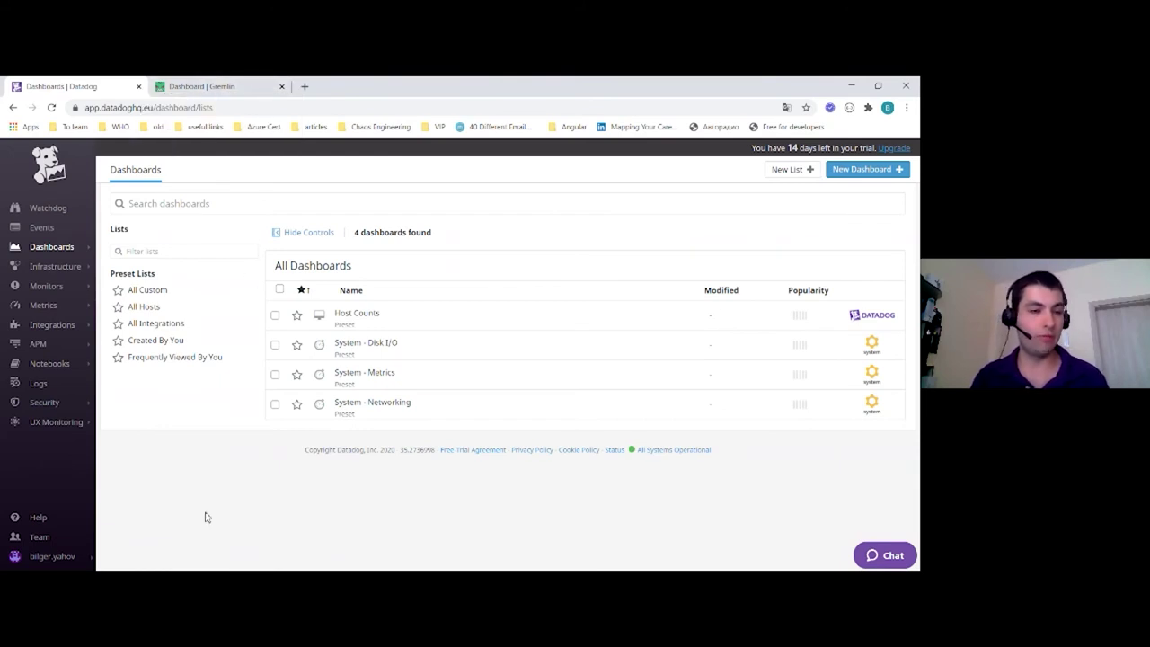
Go to the monitor management page and start a new monitor of type Metric.
{"action": "left_click", "coordinate": [52, 286]}
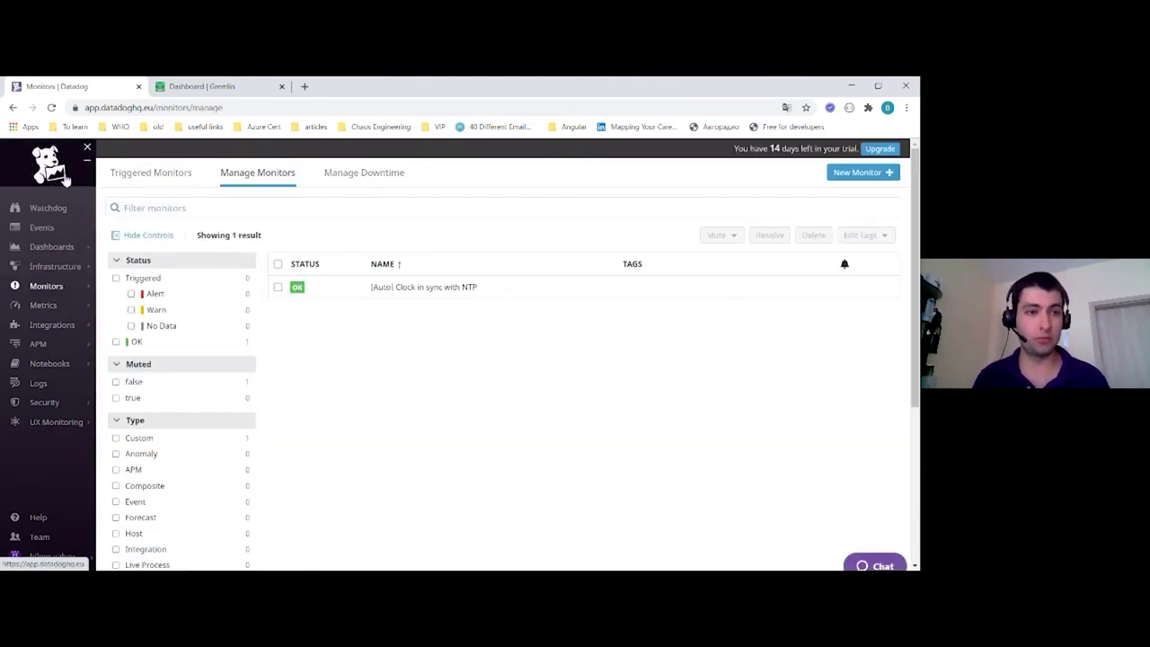
{"action": "key", "text": "alt+Left"}
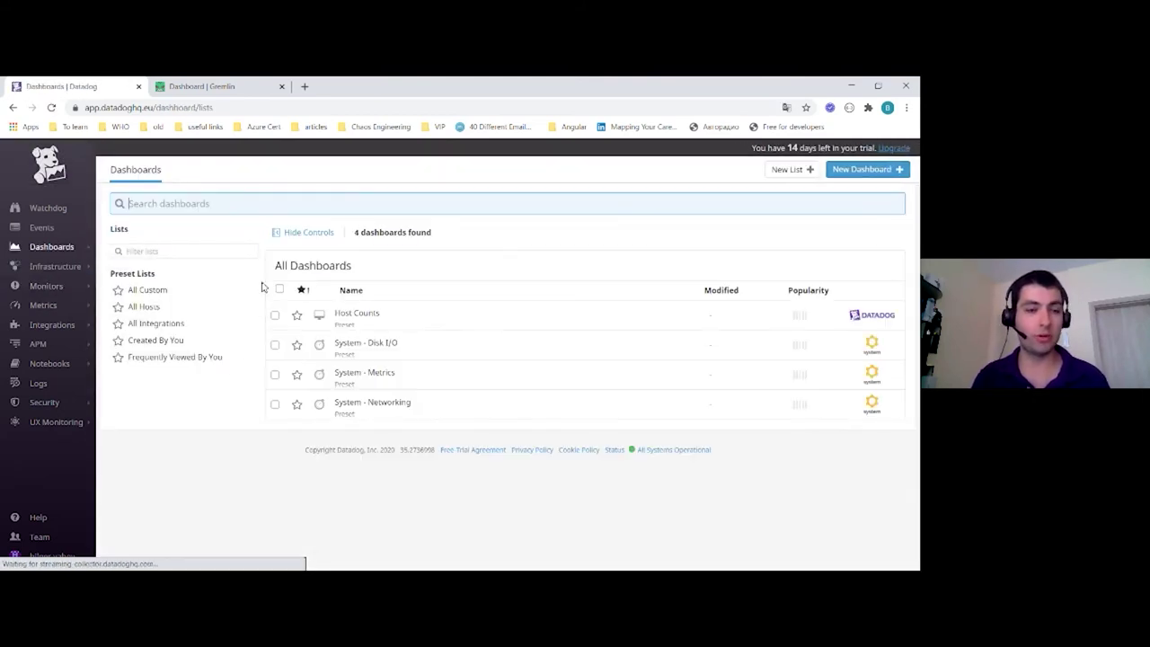
{"action": "mouse_move", "coordinate": [61, 292]}
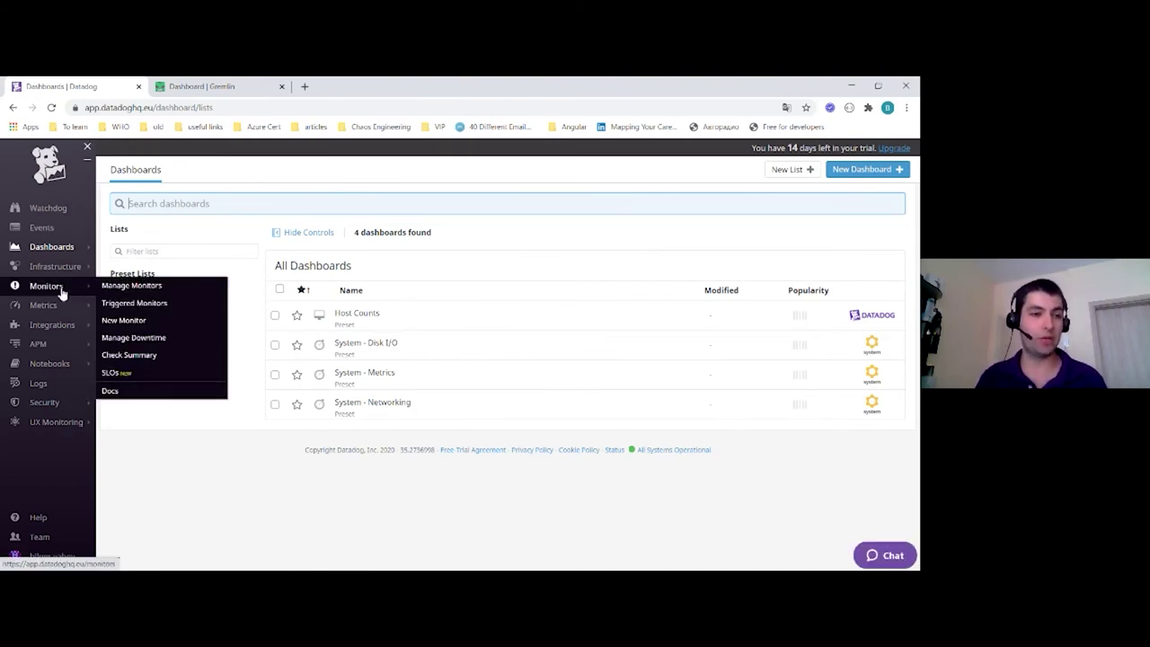
{"action": "left_click", "coordinate": [130, 285]}
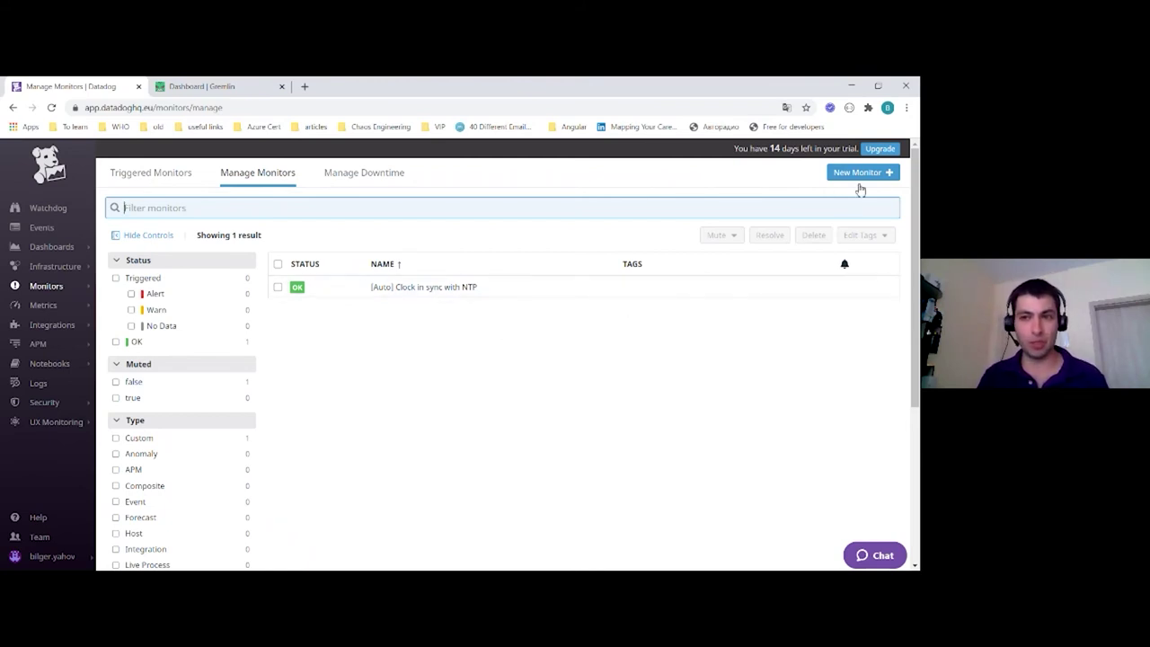
{"action": "left_click", "coordinate": [885, 173]}
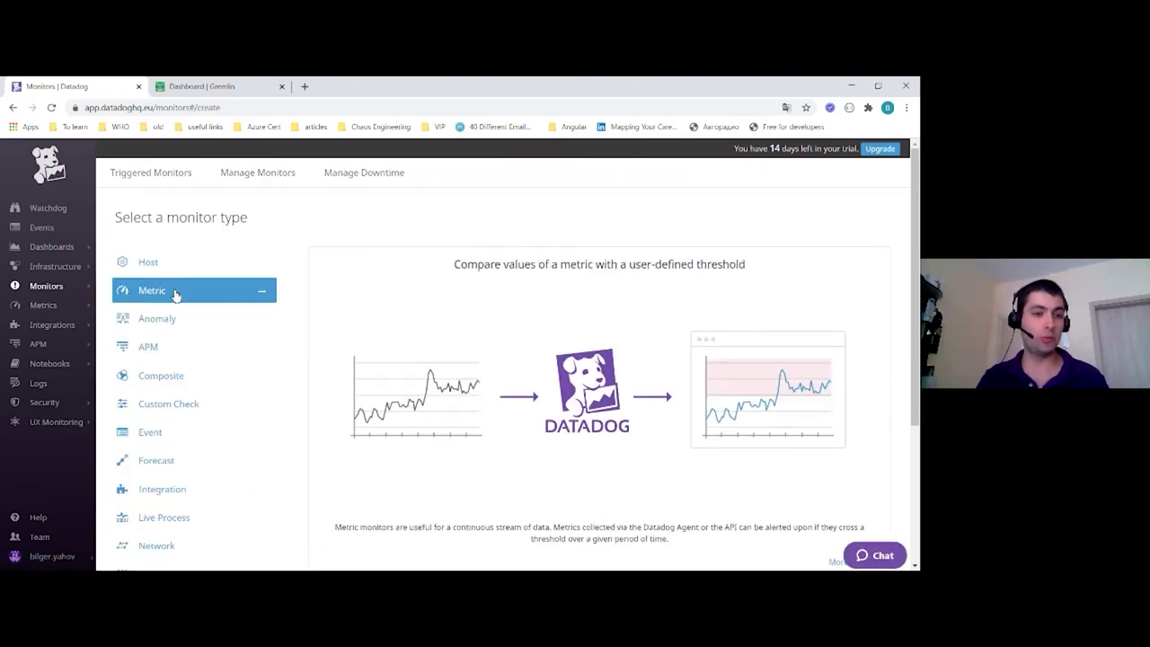
{"action": "left_click", "coordinate": [199, 293]}
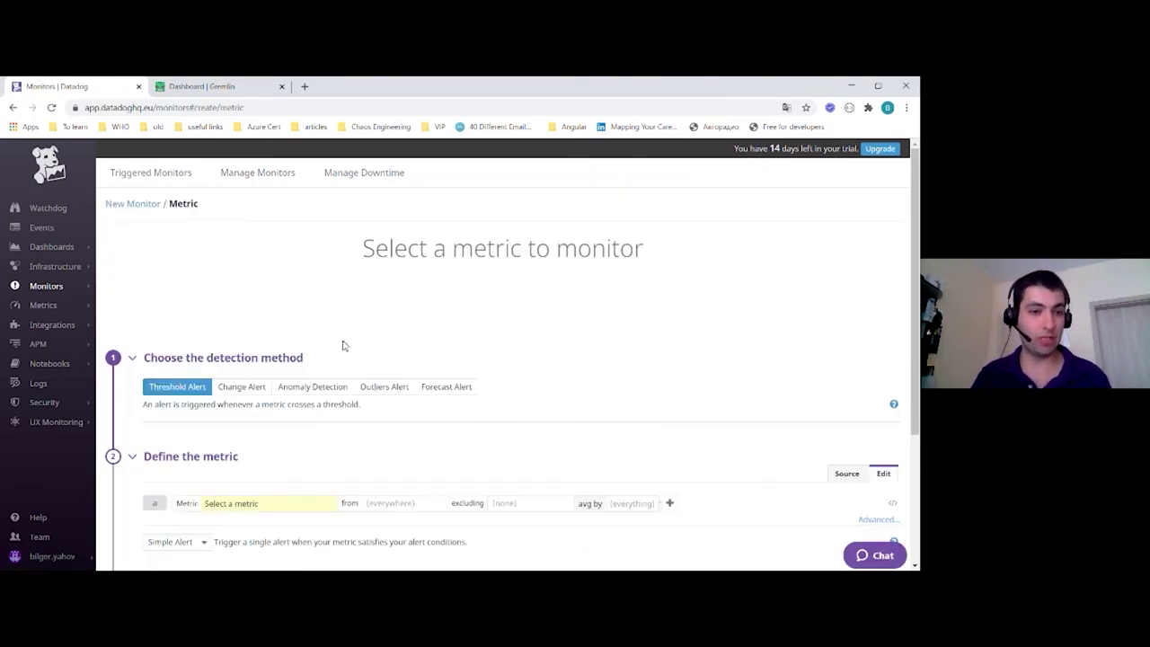
Define the monitored metric as system.cpu.idle from host:gremlin-webinar-prep-vm.
{"action": "scroll", "coordinate": [342, 344], "scroll_direction": "down", "scroll_amount": 2}
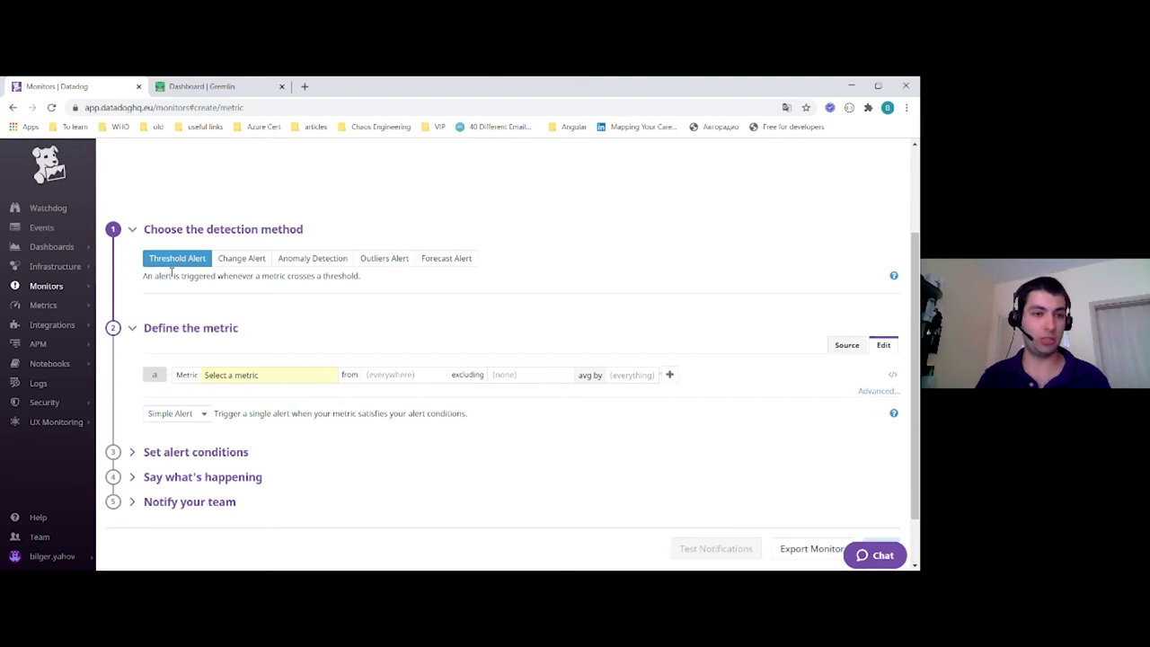
{"action": "left_click", "coordinate": [275, 376]}
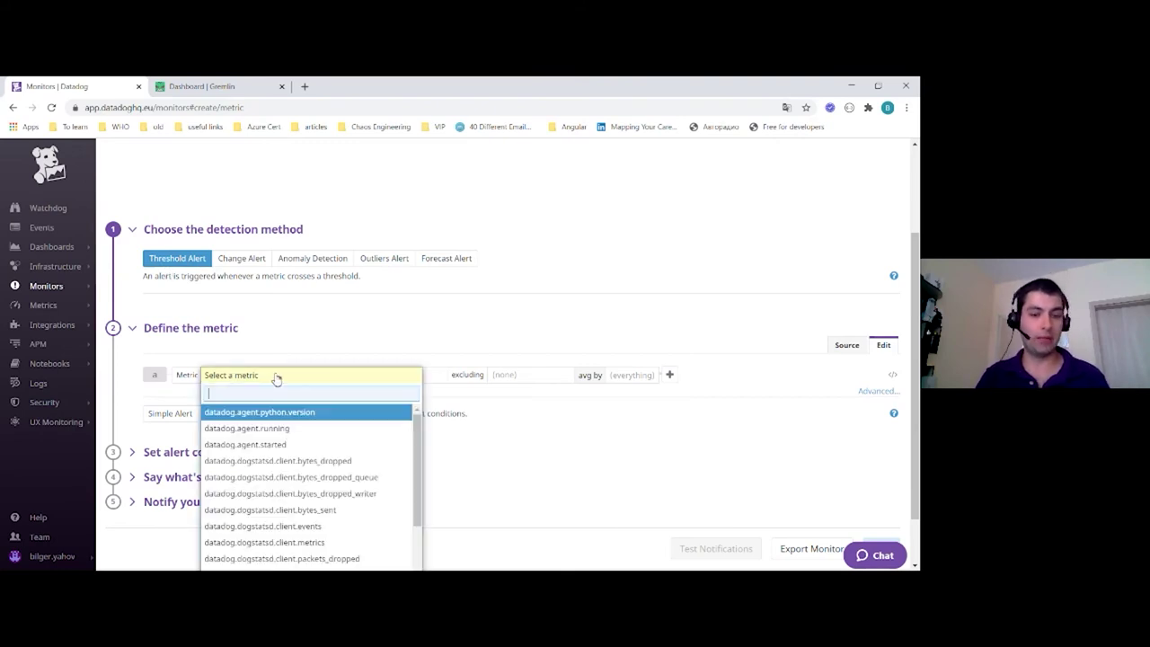
{"action": "type", "text": "cpu"}
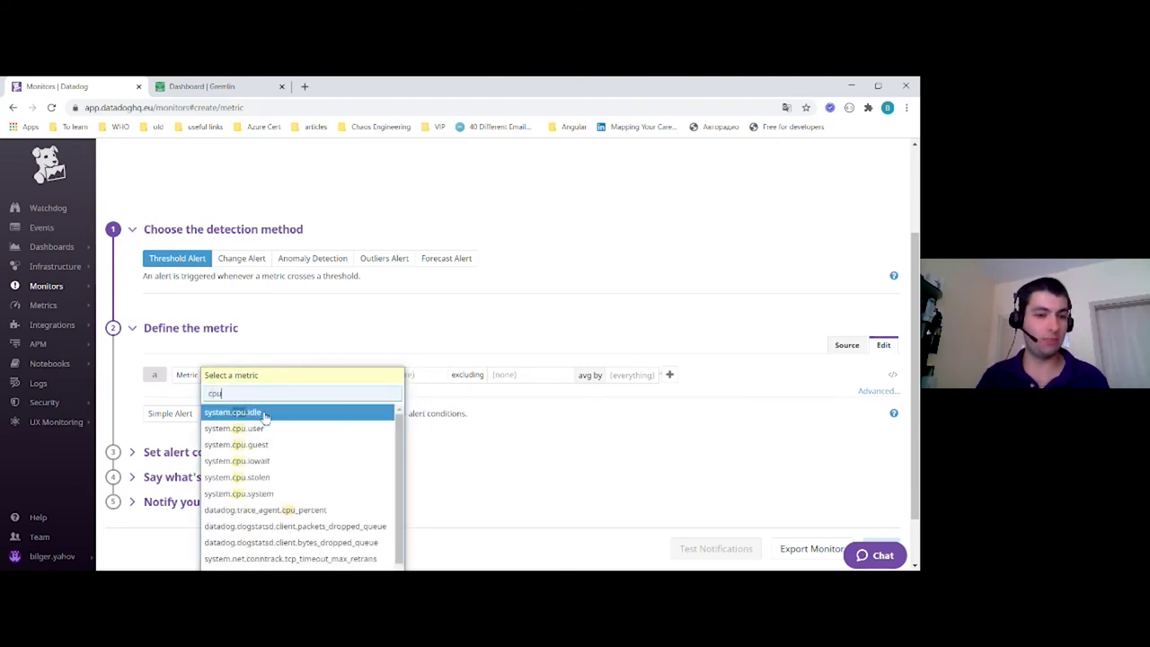
{"action": "left_click", "coordinate": [261, 412]}
{"action": "left_click", "coordinate": [393, 380]}
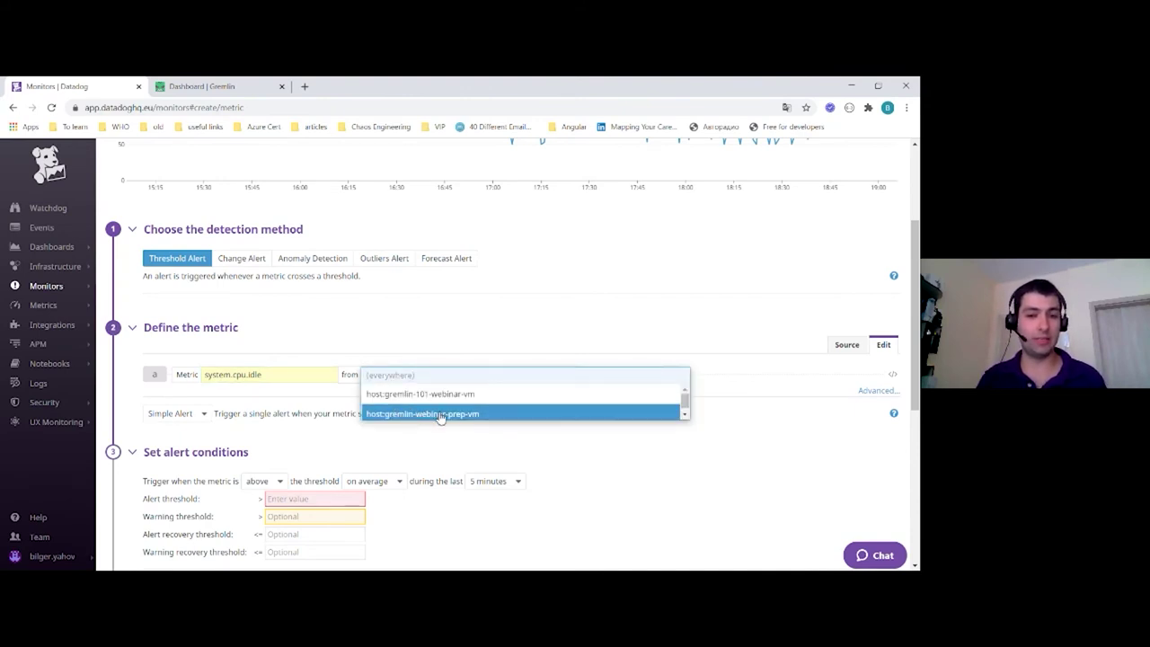
{"action": "left_click", "coordinate": [491, 414]}
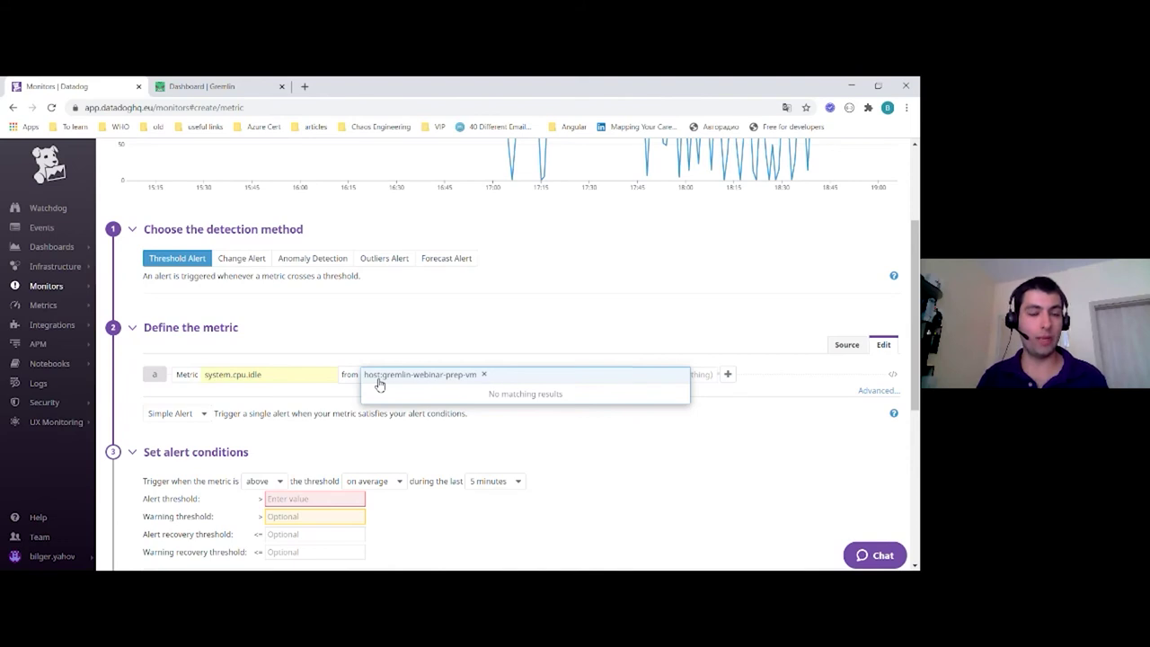
{"action": "left_click", "coordinate": [342, 363]}
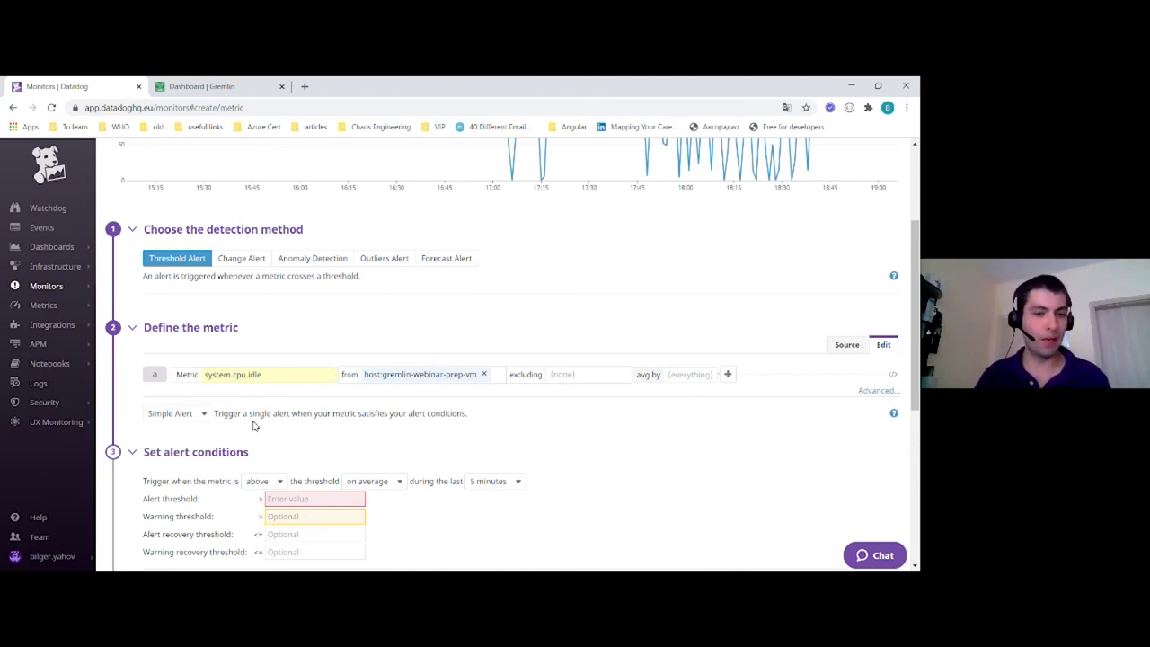
Set the alert to trigger when the metric is below or equal to the threshold at least once, with an alert threshold of 40.
{"action": "scroll", "coordinate": [251, 423], "scroll_direction": "down", "scroll_amount": 1}
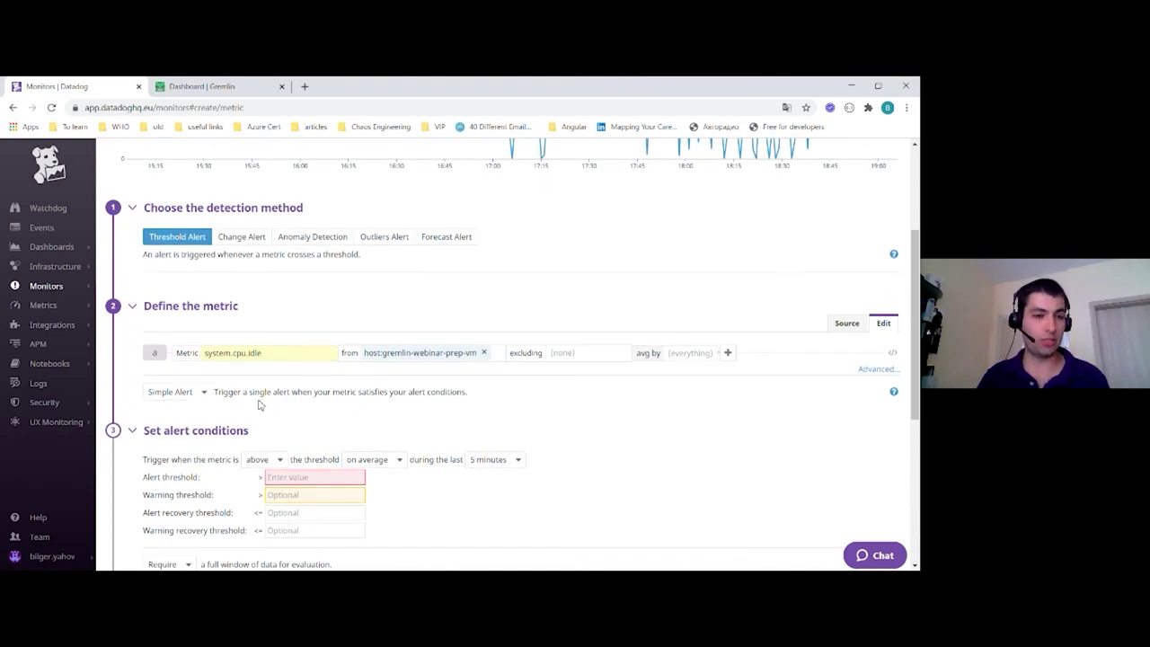
{"action": "scroll", "coordinate": [258, 404], "scroll_direction": "down", "scroll_amount": 3}
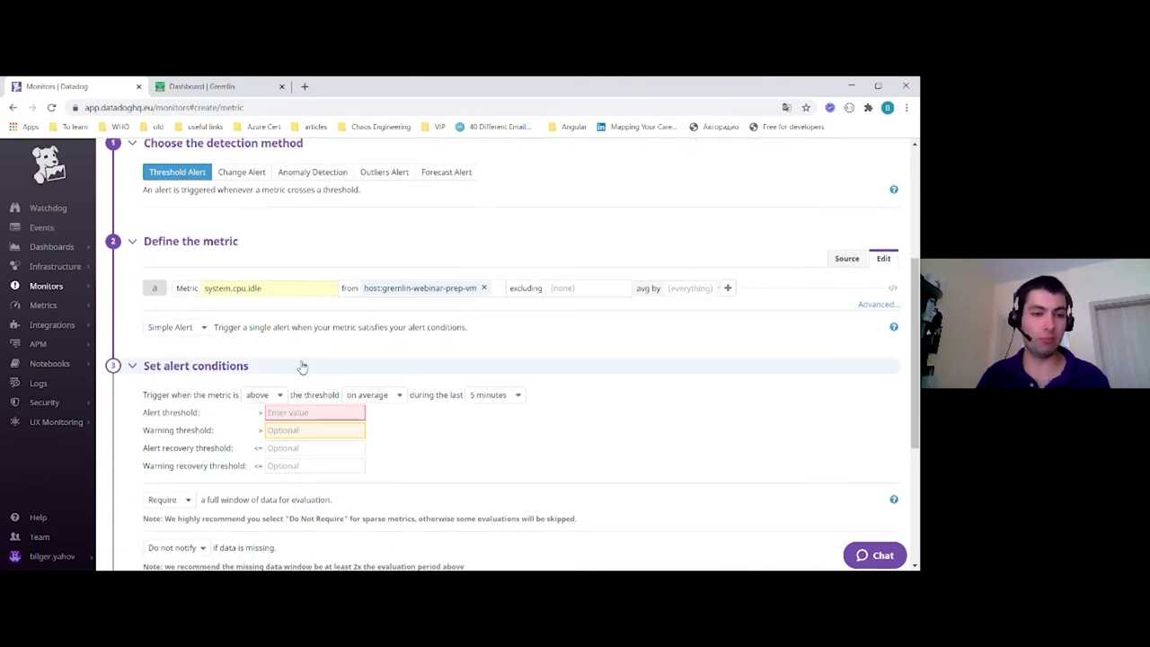
{"action": "left_click", "coordinate": [260, 394]}
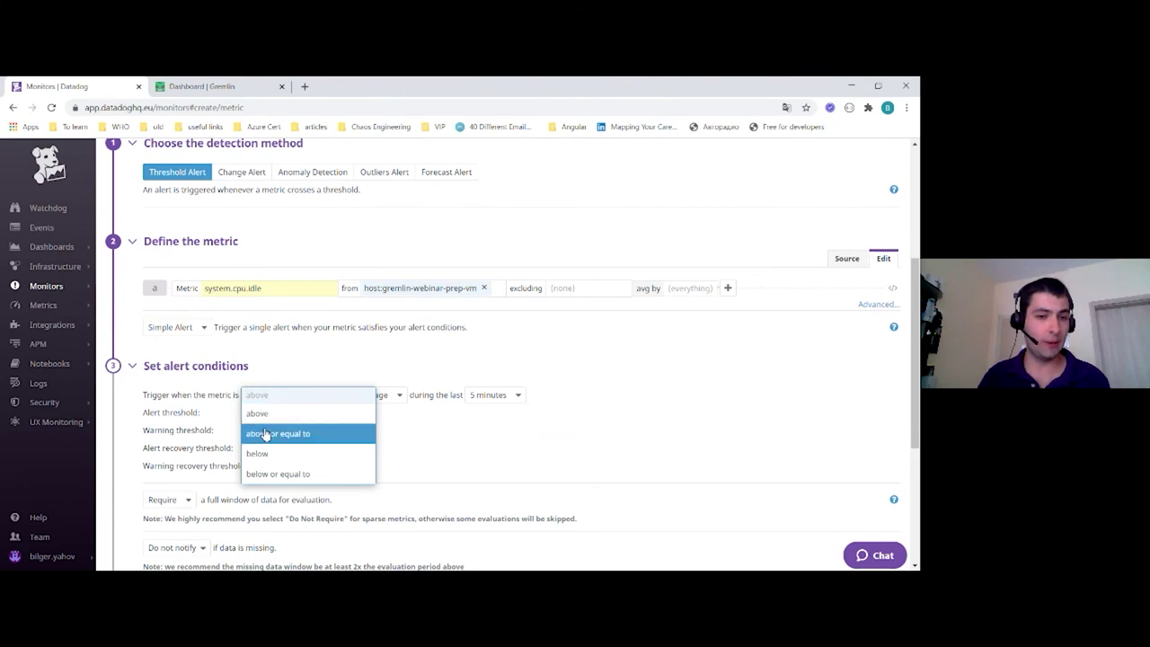
{"action": "left_click", "coordinate": [297, 474]}
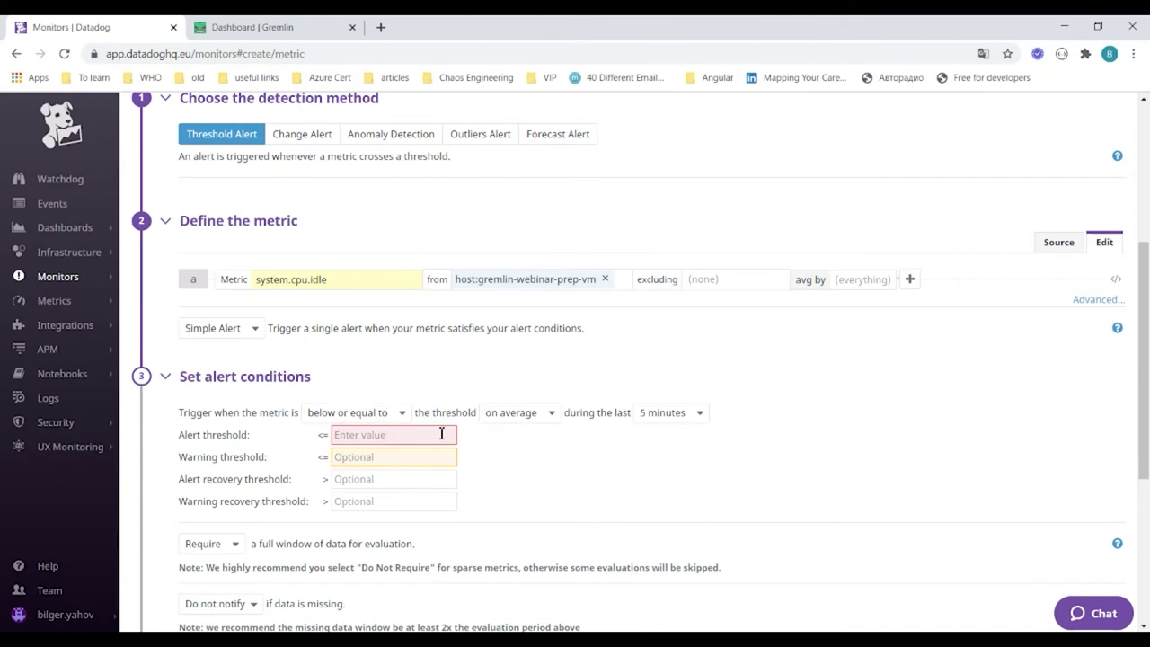
{"action": "left_click", "coordinate": [511, 418]}
{"action": "left_click", "coordinate": [510, 458]}
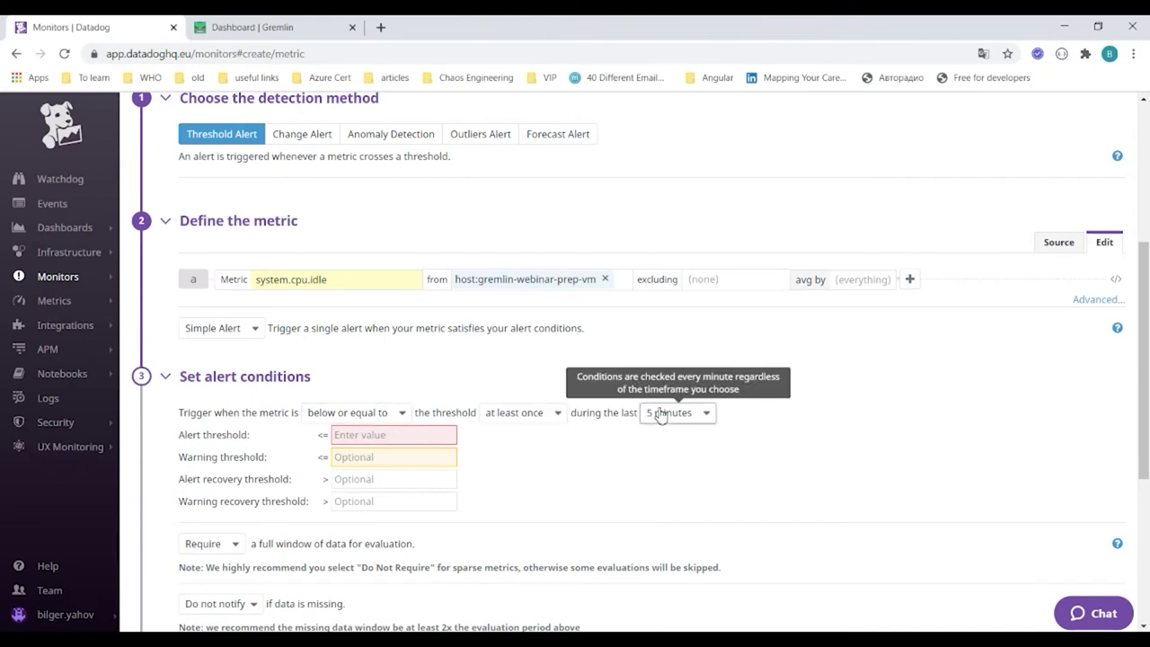
{"action": "left_click", "coordinate": [419, 437]}
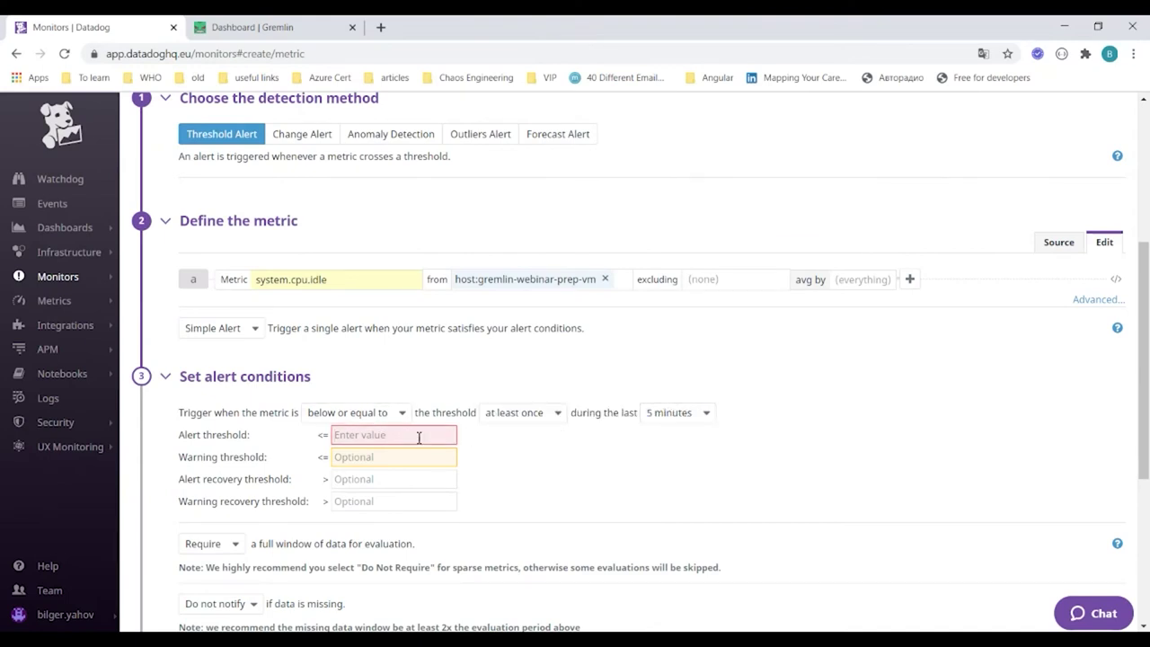
{"action": "type", "text": "40"}
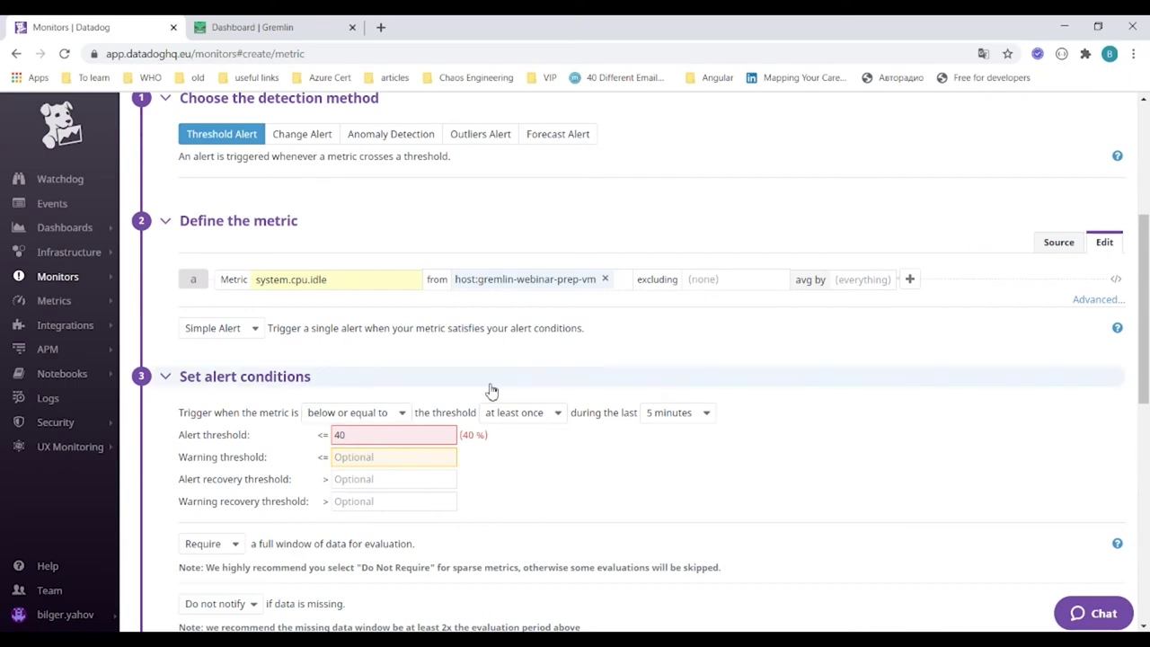
Name the monitor "high cpu on {{host.name}}".
{"action": "scroll", "coordinate": [485, 437], "scroll_direction": "down", "scroll_amount": 3}
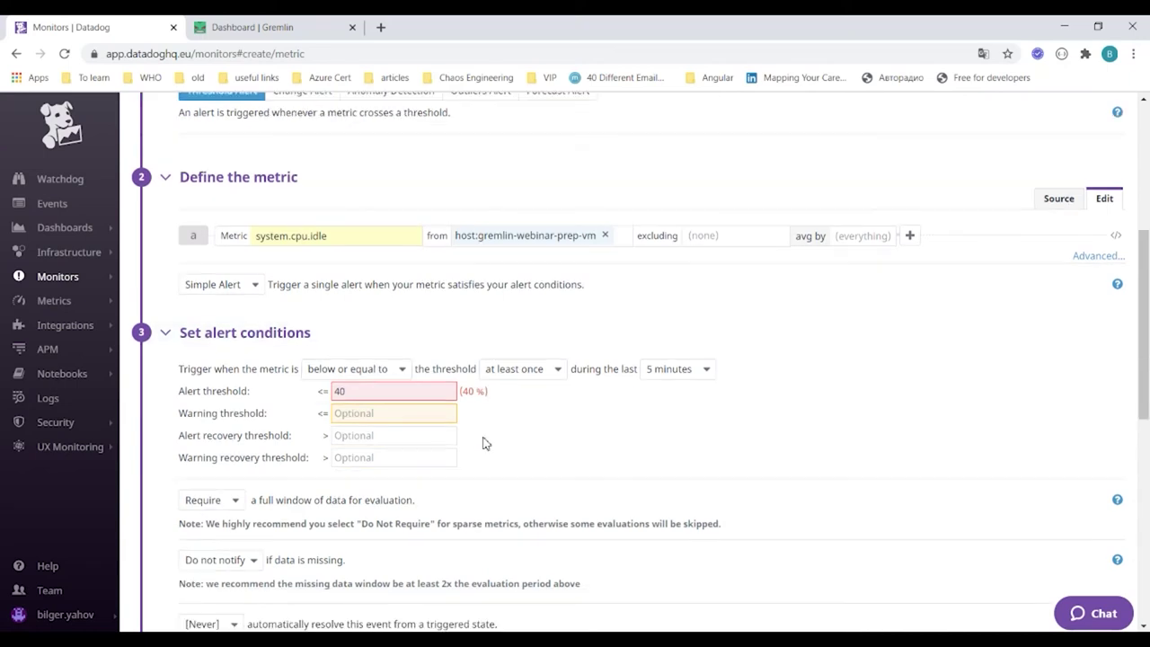
{"action": "scroll", "coordinate": [359, 508], "scroll_direction": "down", "scroll_amount": 1}
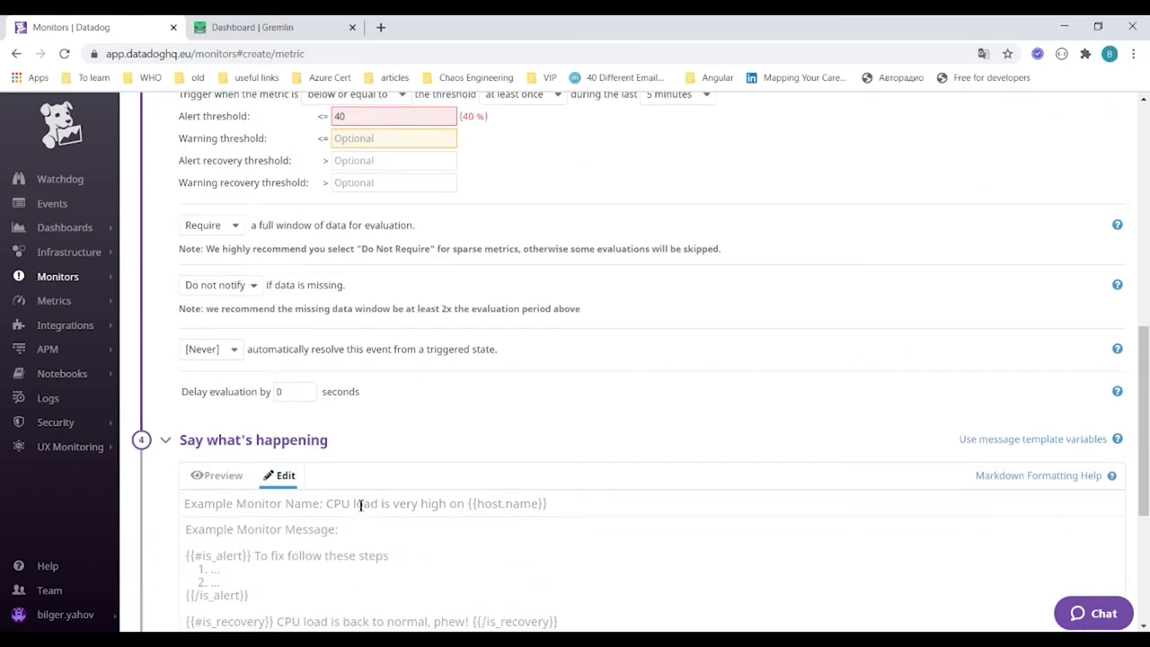
{"action": "scroll", "coordinate": [390, 505], "scroll_direction": "down", "scroll_amount": 1}
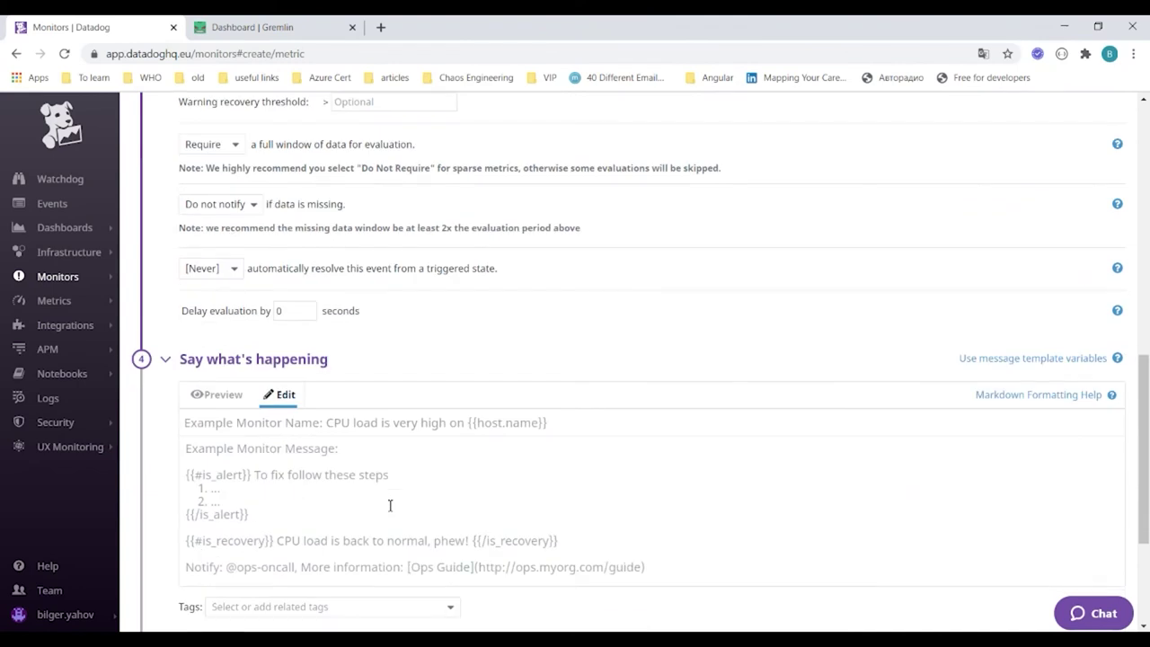
{"action": "left_click", "coordinate": [457, 422]}
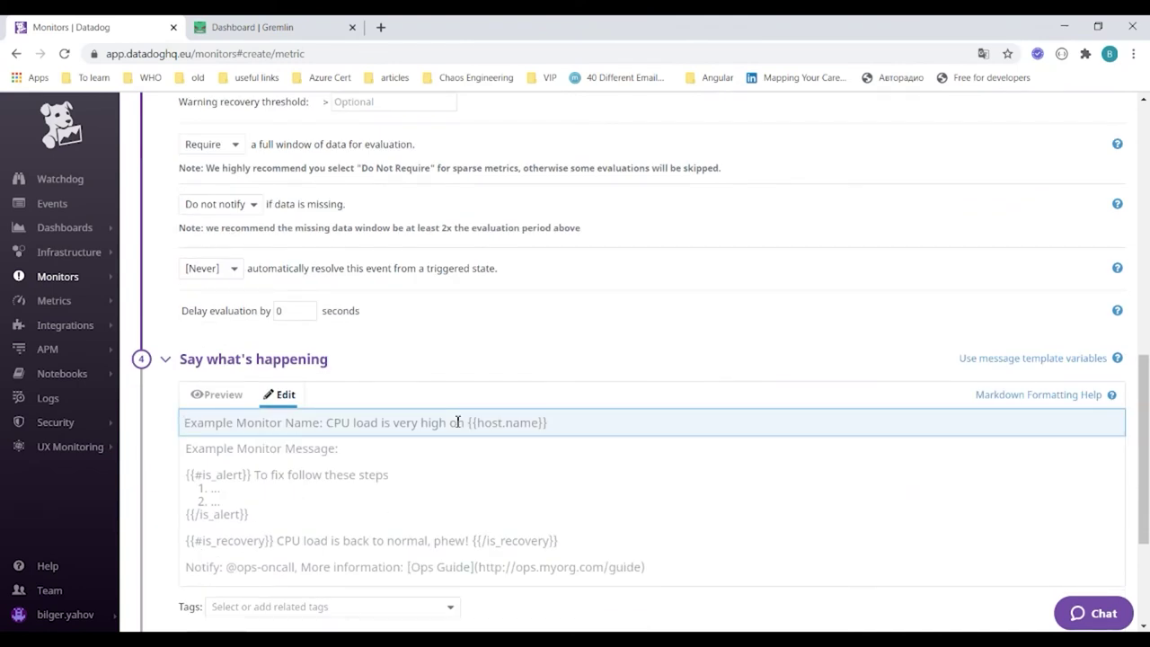
{"action": "type", "text": "high"}
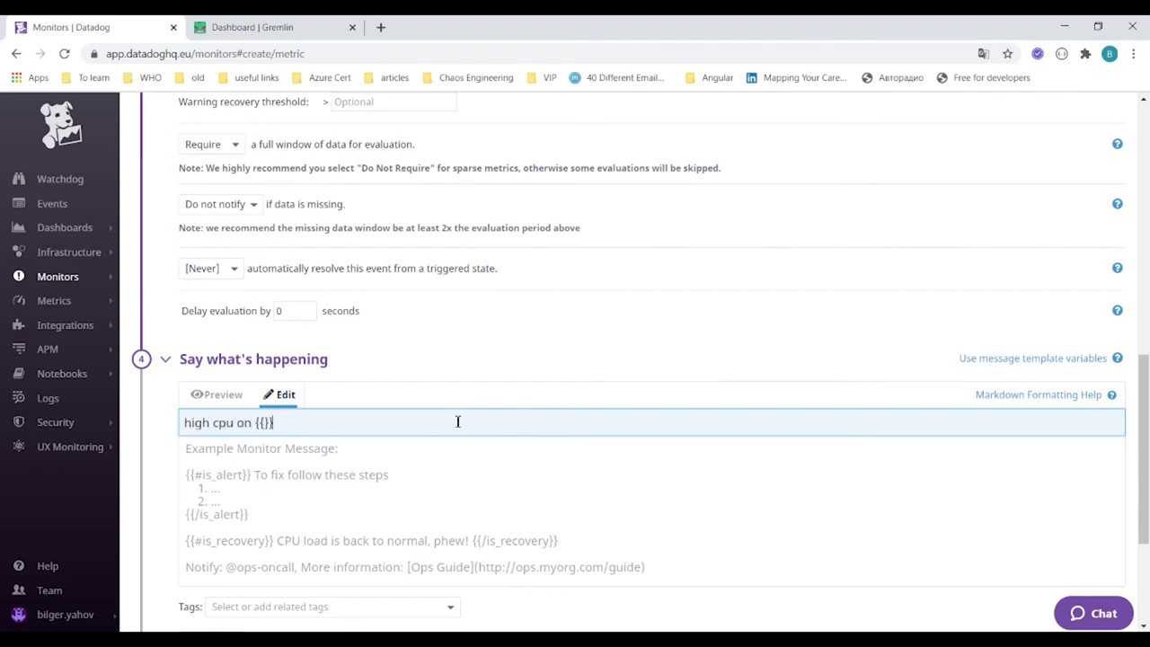
{"action": "type", "text": " cpu on {{host.name"}
Set the monitor to notify all team members and save it.
{"action": "scroll", "coordinate": [458, 421], "scroll_direction": "down", "scroll_amount": 2}
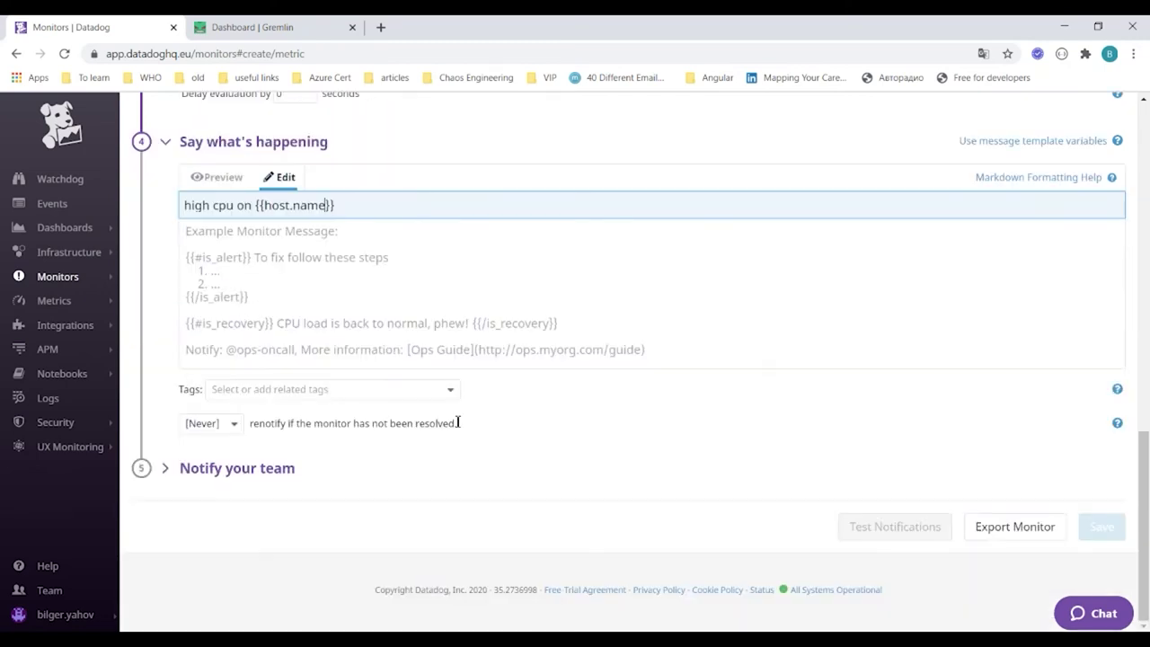
{"action": "left_click", "coordinate": [257, 475]}
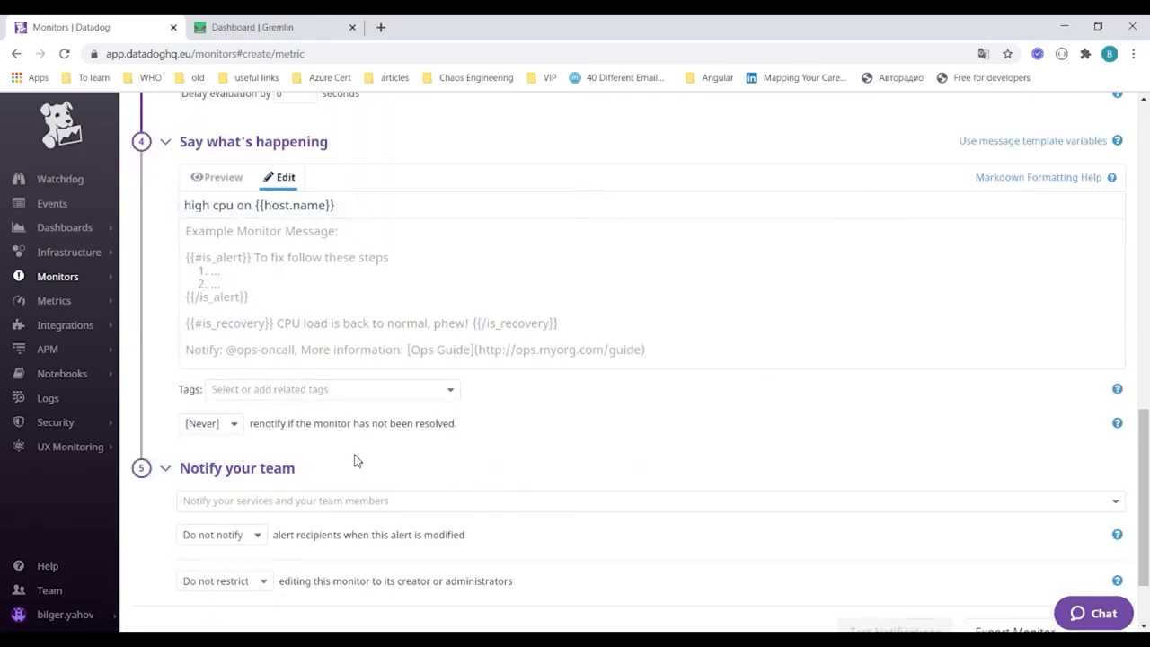
{"action": "scroll", "coordinate": [354, 457], "scroll_direction": "down", "scroll_amount": 1}
{"action": "left_click", "coordinate": [334, 428]}
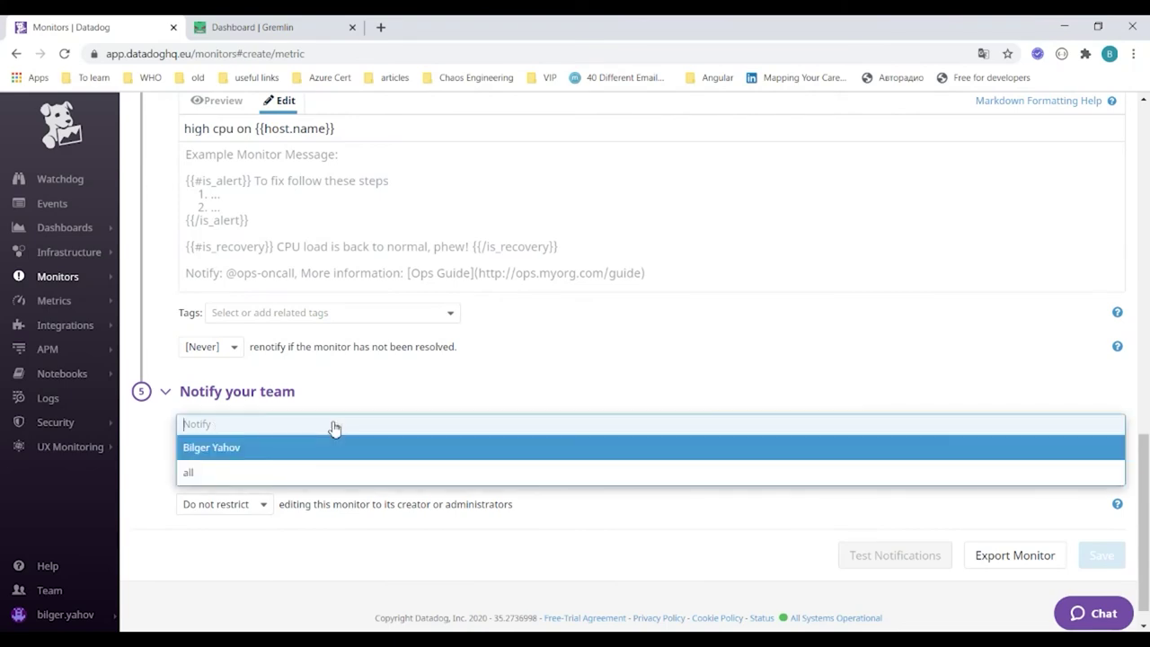
{"action": "left_click", "coordinate": [239, 472]}
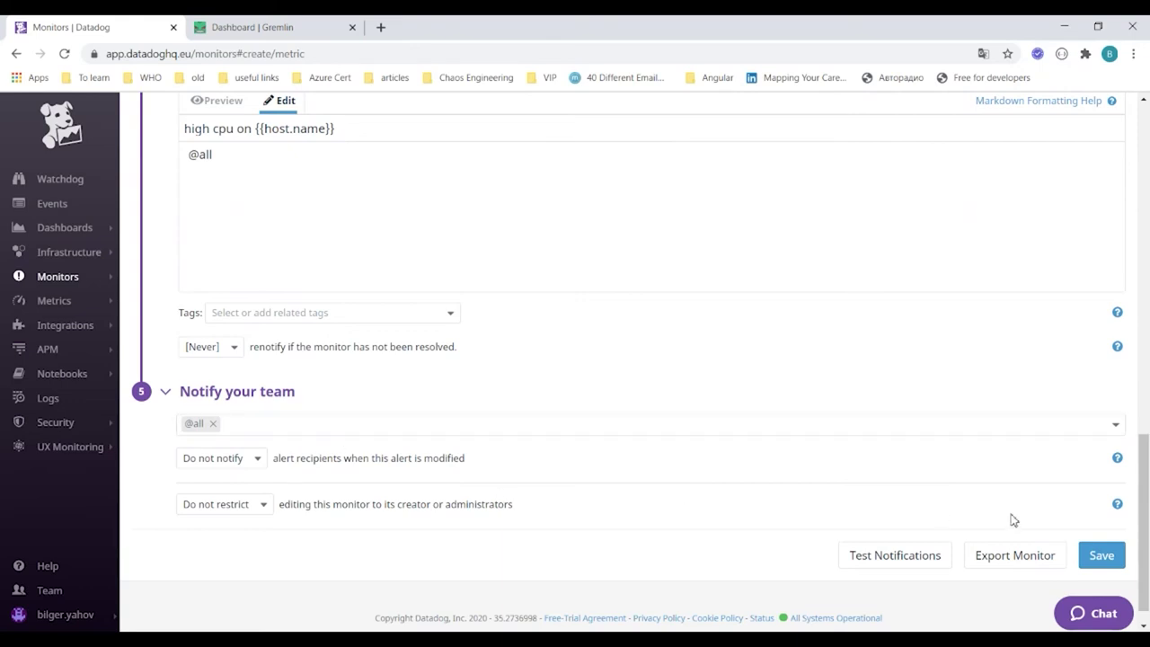
{"action": "left_click", "coordinate": [1101, 555]}
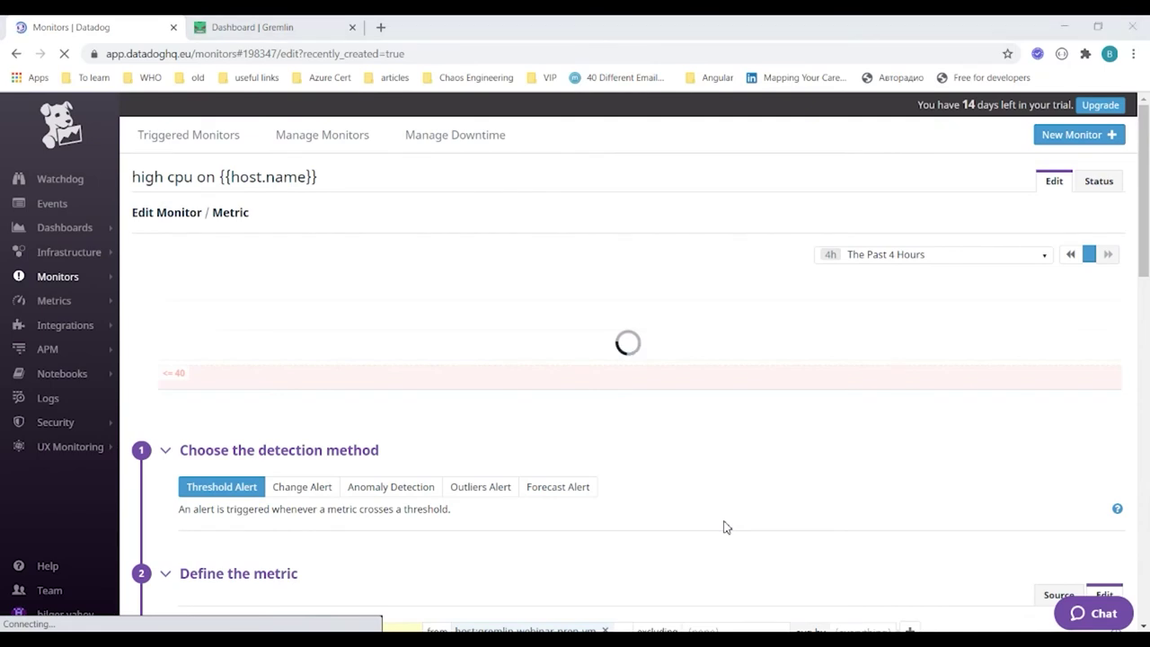
Open the configuration details of the installed Gremlin integration.
{"action": "mouse_move", "coordinate": [84, 327]}
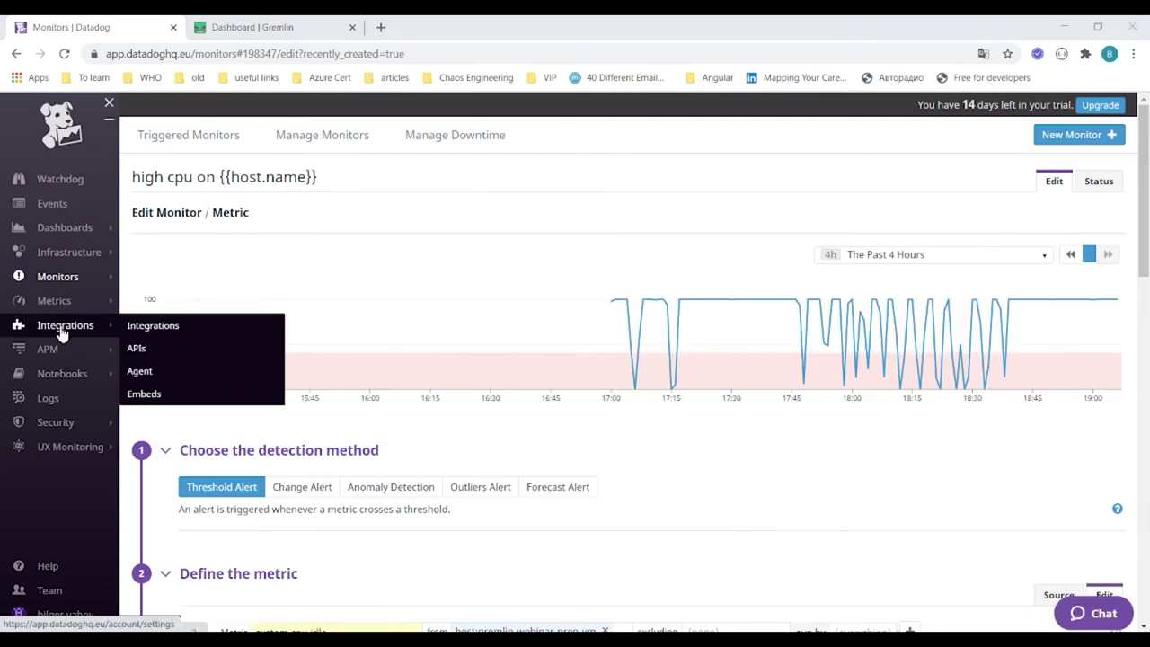
{"action": "left_click", "coordinate": [168, 329]}
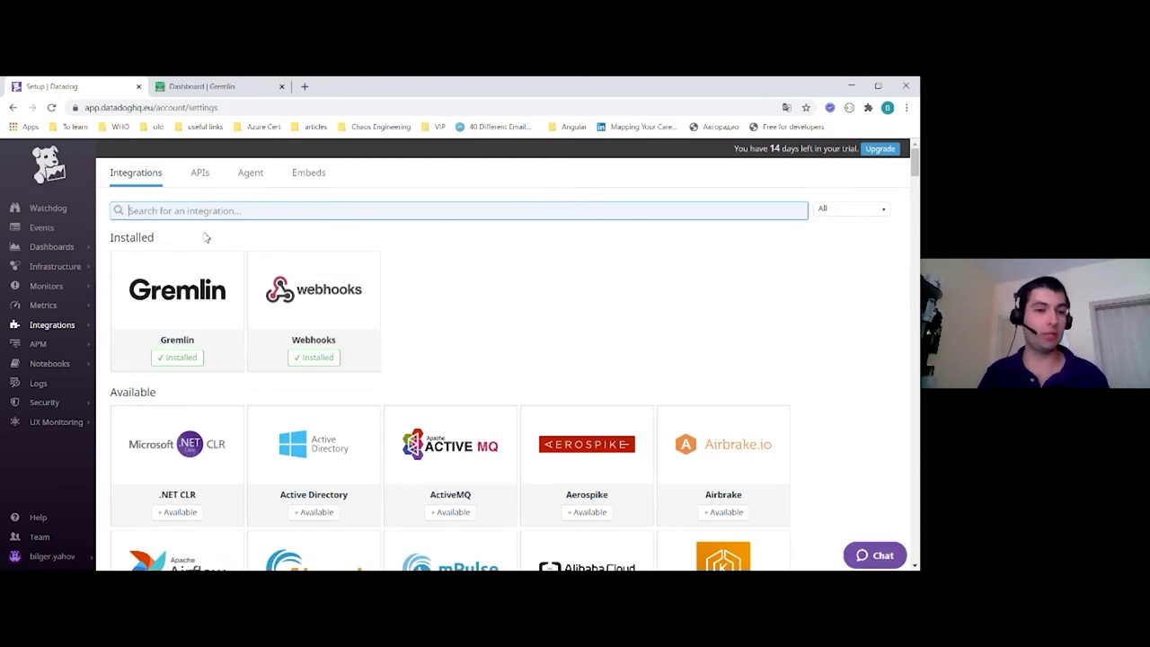
{"action": "mouse_move", "coordinate": [203, 287]}
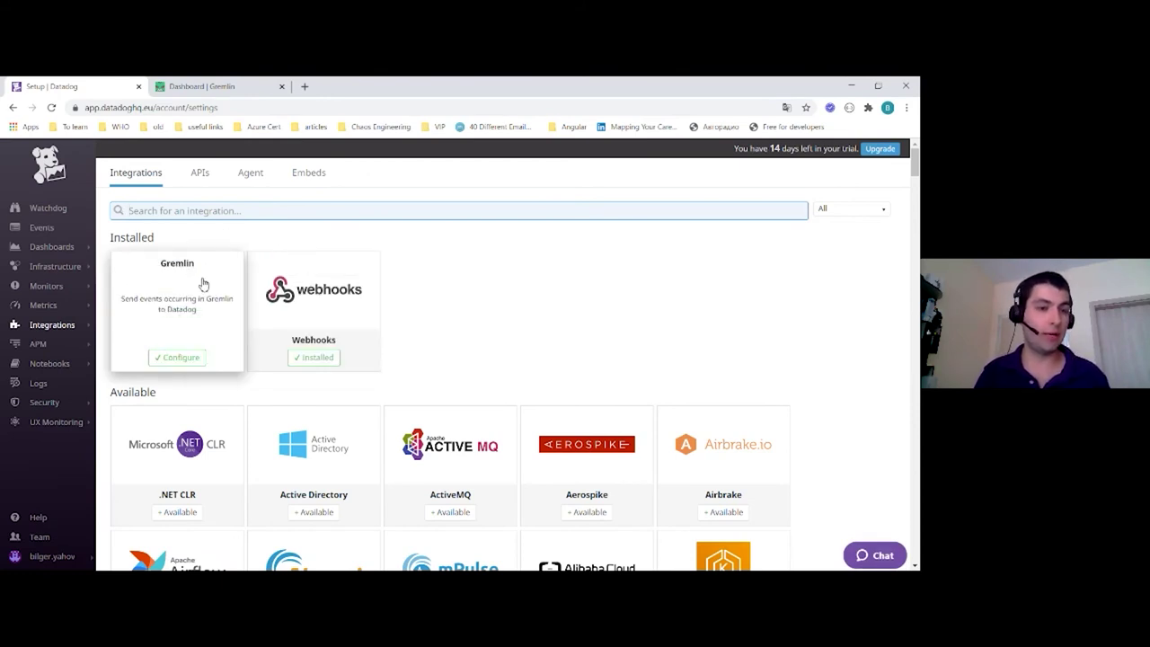
{"action": "left_click", "coordinate": [175, 357]}
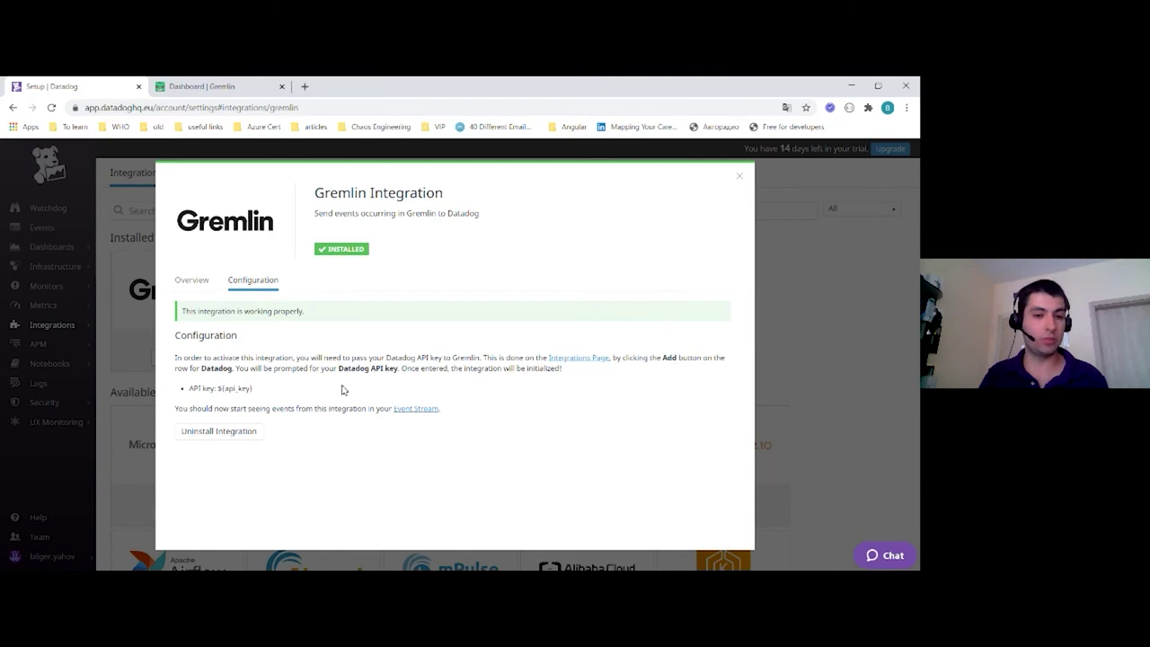
Close the Gremlin integration details and start a new webhook in the Webhooks integration's configuration.
{"action": "left_click", "coordinate": [739, 177]}
{"action": "mouse_move", "coordinate": [344, 326]}
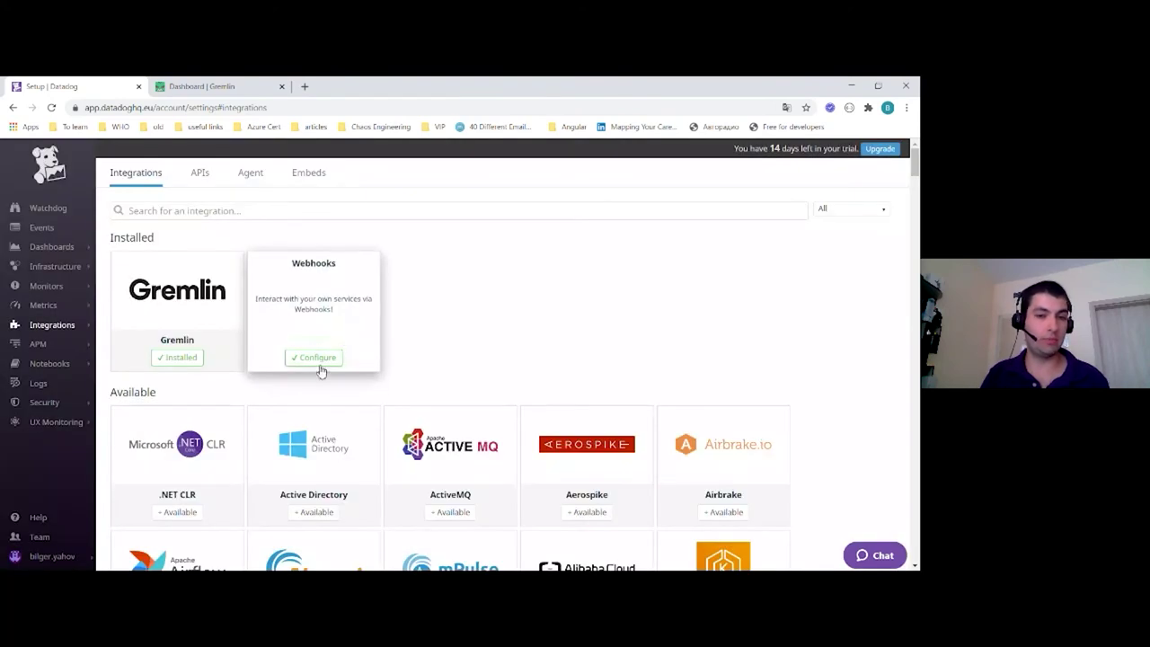
{"action": "left_click", "coordinate": [319, 358]}
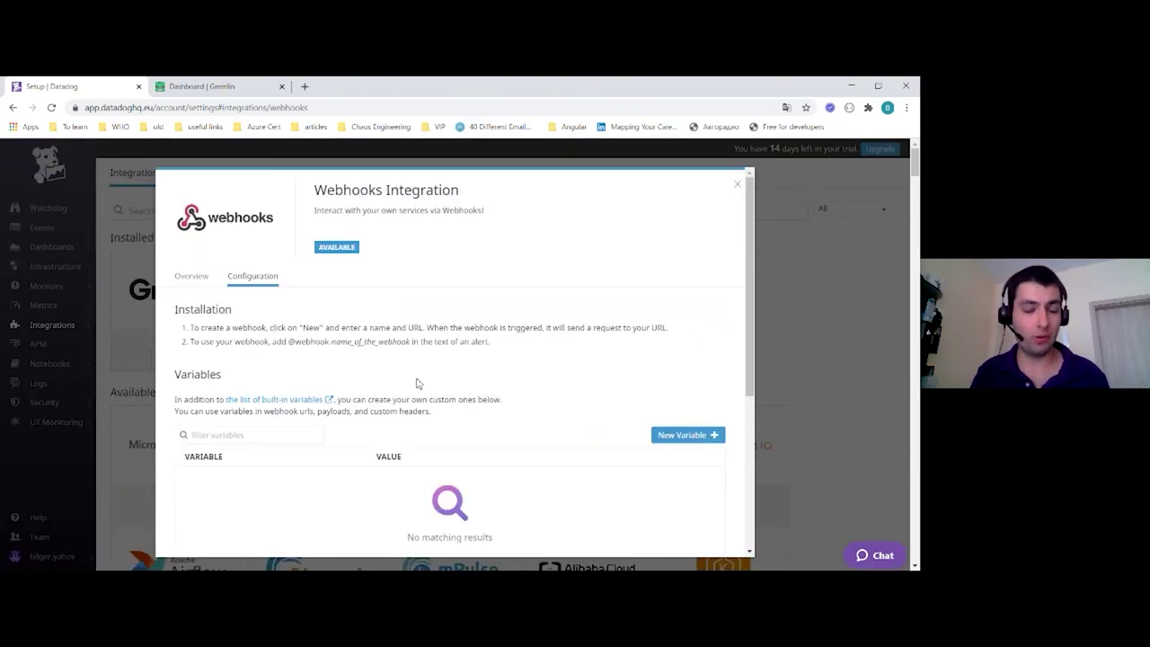
{"action": "scroll", "coordinate": [416, 380], "scroll_direction": "down", "scroll_amount": 3}
{"action": "scroll", "coordinate": [552, 387], "scroll_direction": "down", "scroll_amount": 1}
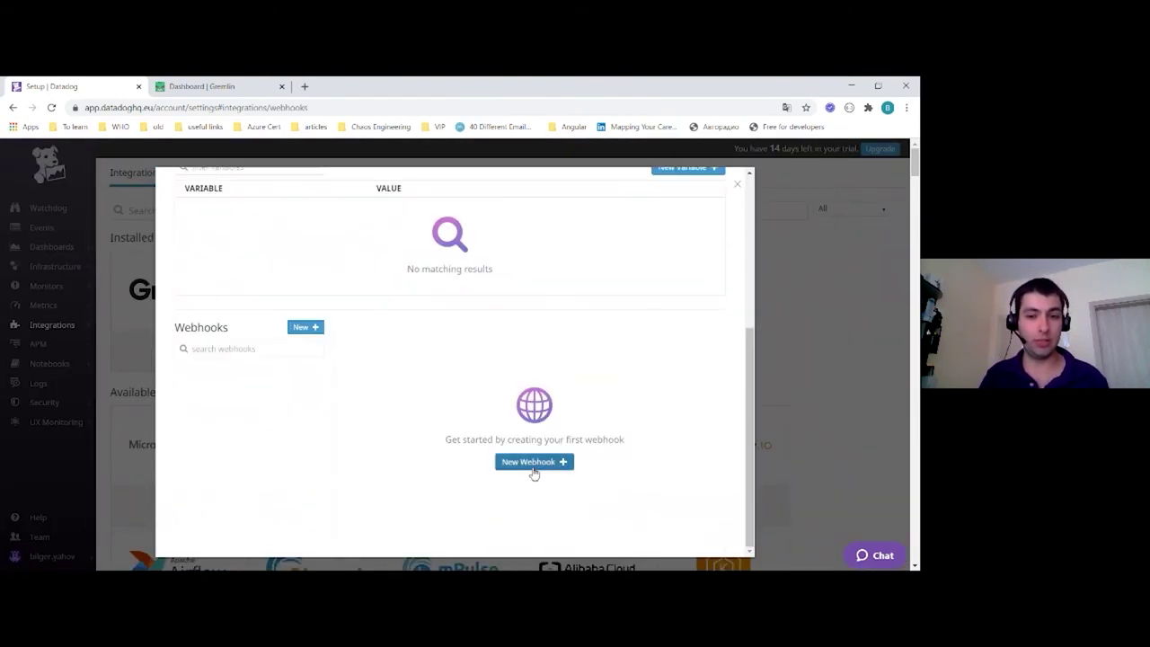
{"action": "left_click", "coordinate": [549, 465]}
{"action": "scroll", "coordinate": [516, 444], "scroll_direction": "down", "scroll_amount": 1}
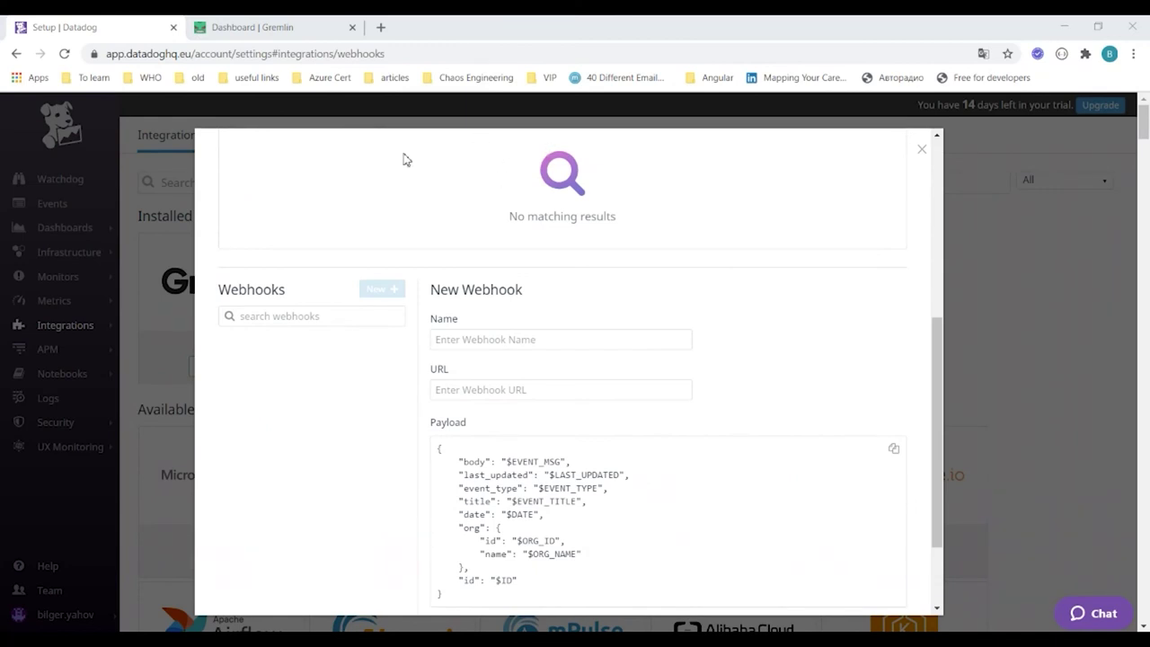
{"action": "left_click", "coordinate": [422, 350]}
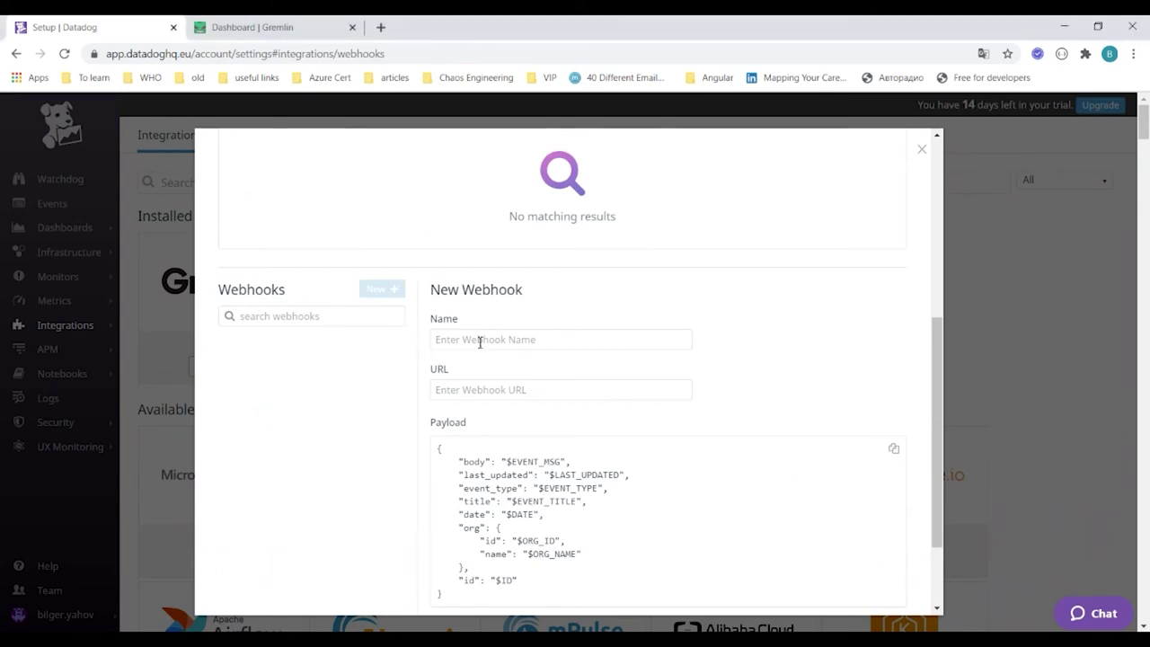
{"action": "left_click", "coordinate": [479, 341]}
{"action": "type", "text": "Gremlin-Halt-All"}
{"action": "left_click", "coordinate": [512, 390]}
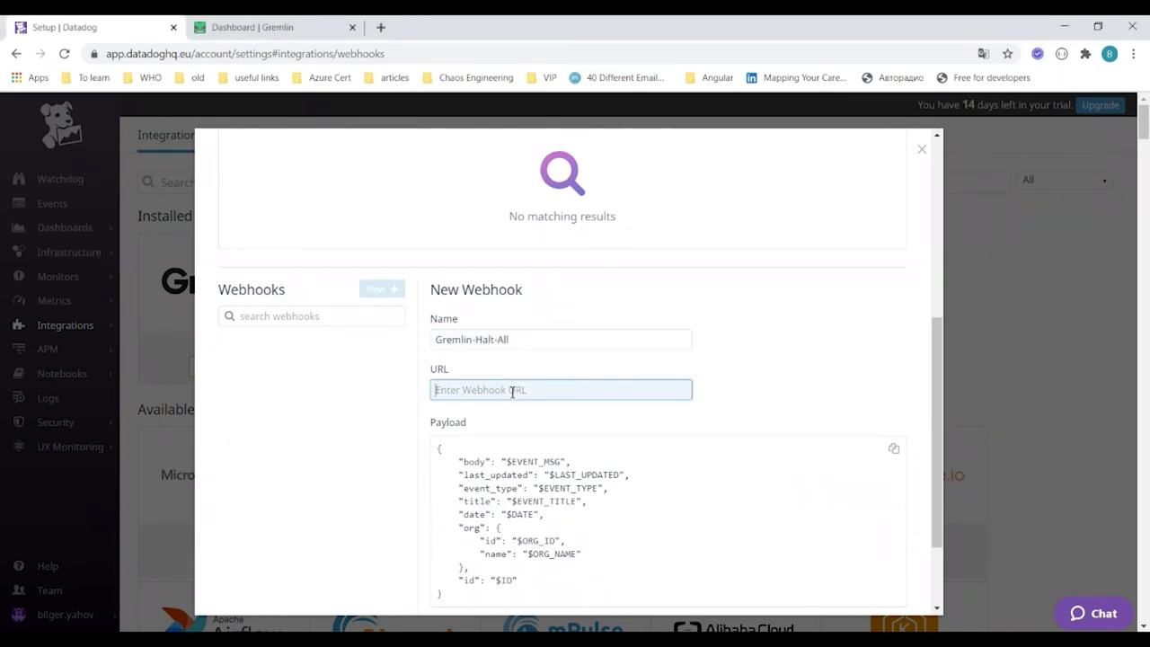
{"action": "key", "text": "alt+Tab"}
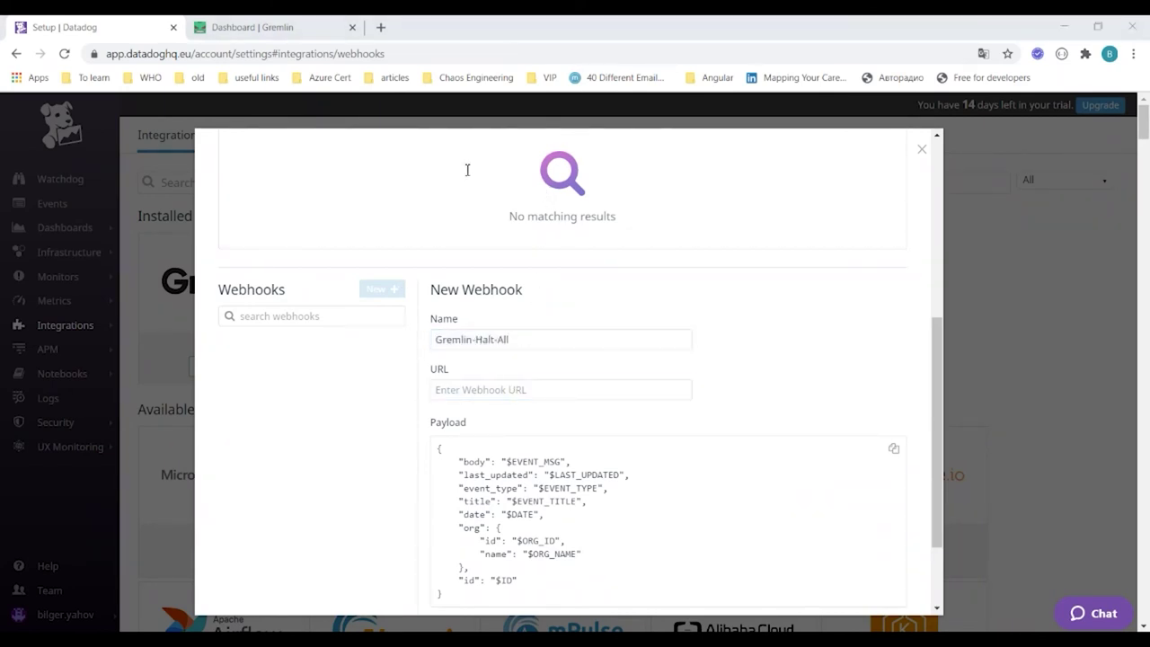
{"action": "key", "text": "alt+Tab"}
{"action": "type", "text": "https://api.gremlin.com/v1/attacks/halt"}
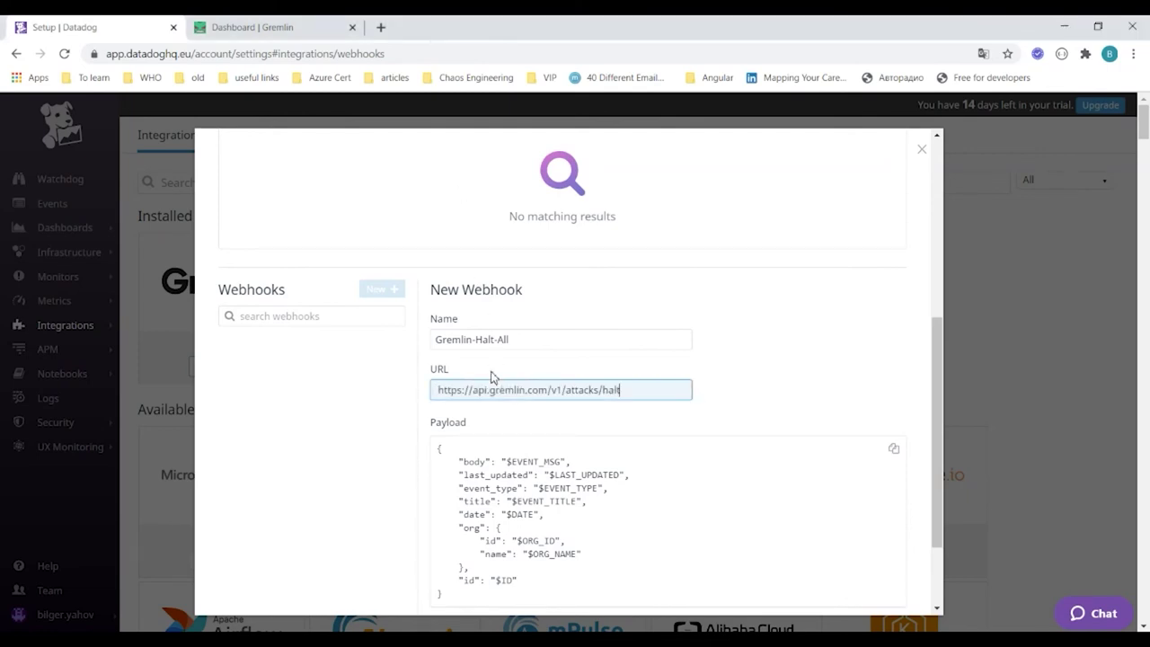
{"action": "scroll", "coordinate": [639, 439], "scroll_direction": "down", "scroll_amount": 1}
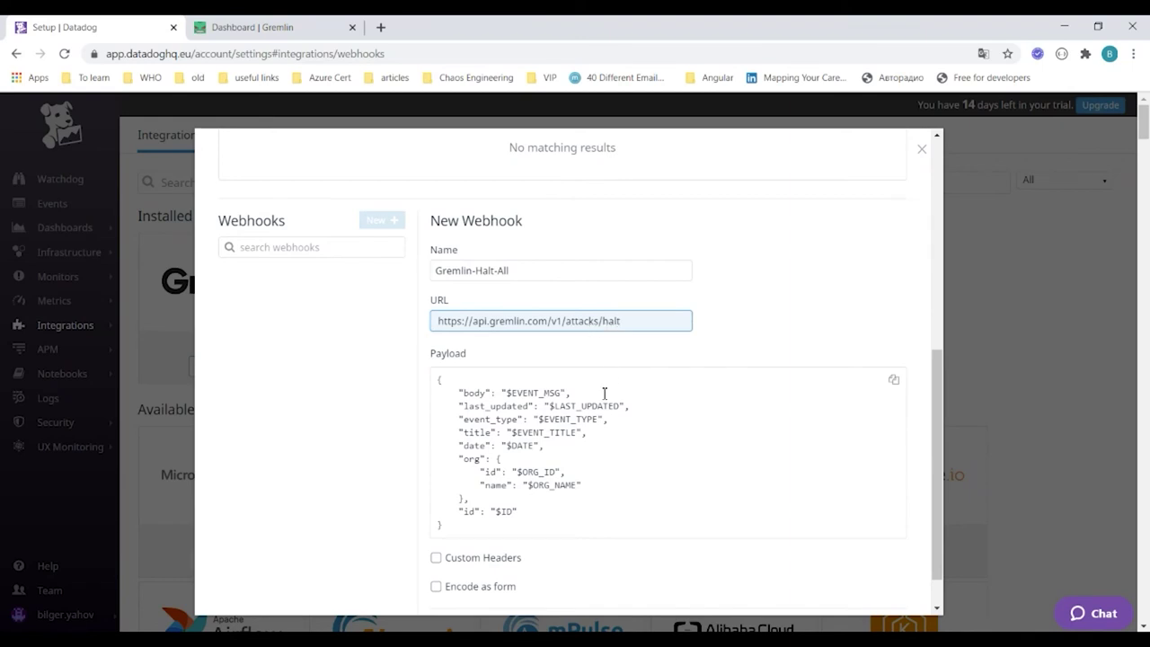
Replace the webhook's default payload with {"reason": "$ALERT_STATUS", "reference": "$LINK"}.
{"action": "key", "text": "alt+Tab"}
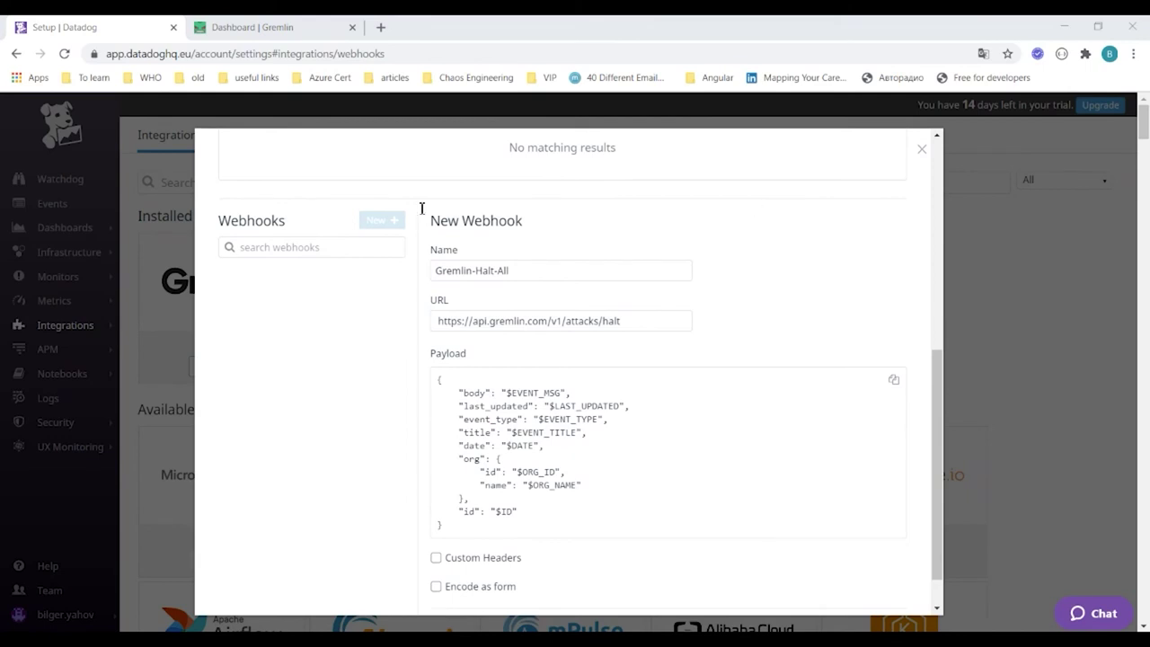
{"action": "key", "text": "alt+Tab"}
{"action": "left_click", "coordinate": [511, 408]}
{"action": "key", "text": "ctrl+a"}
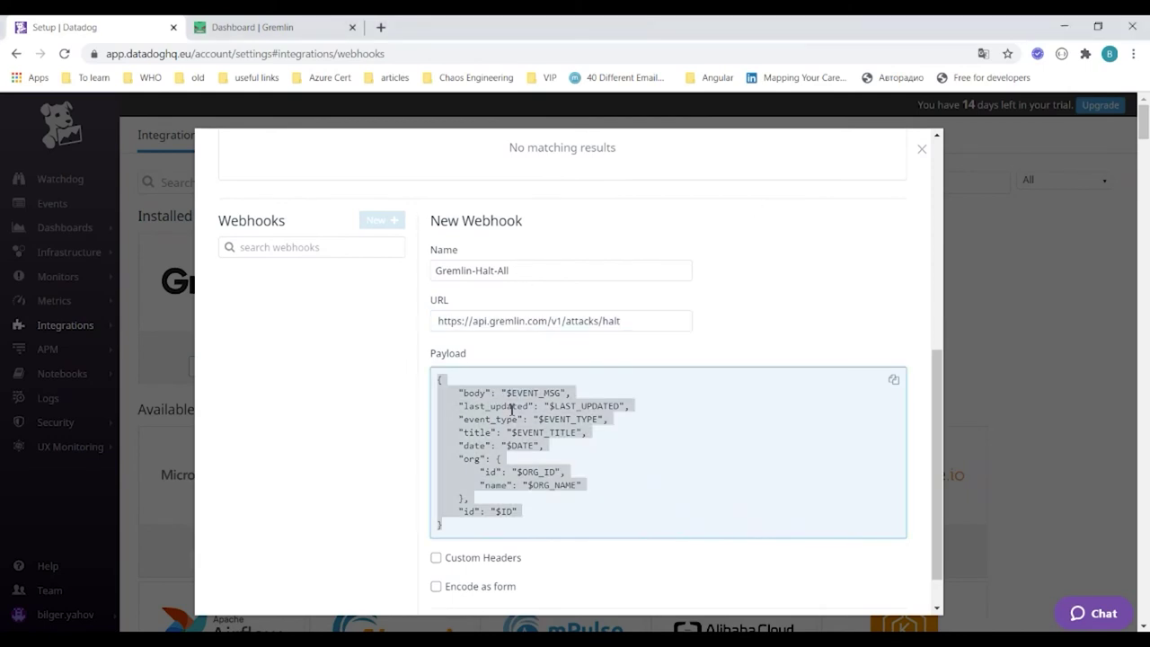
{"action": "key", "text": "BackSpace"}
{"action": "type", "text": "{\"reason\": \"$ALERT_STATUS\", \"reference\": \"$LINK\"}"}
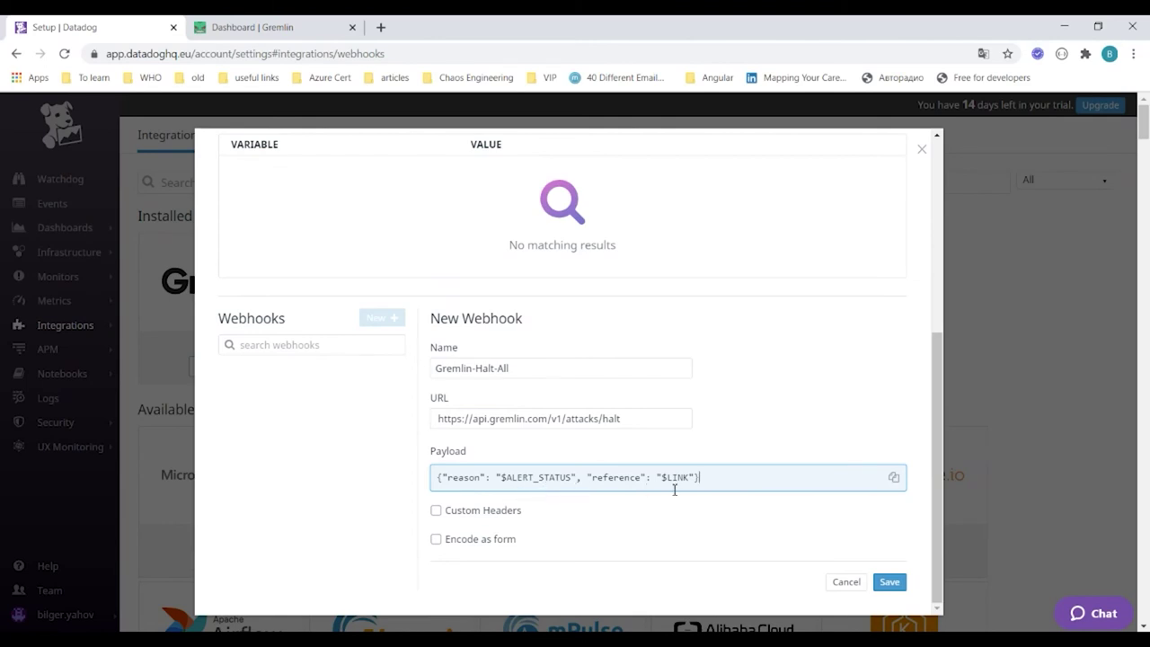
Enable custom headers for the webhook, paste the Authorization header containing the Gremlin API key, and save the webhook.
{"action": "left_click", "coordinate": [436, 509]}
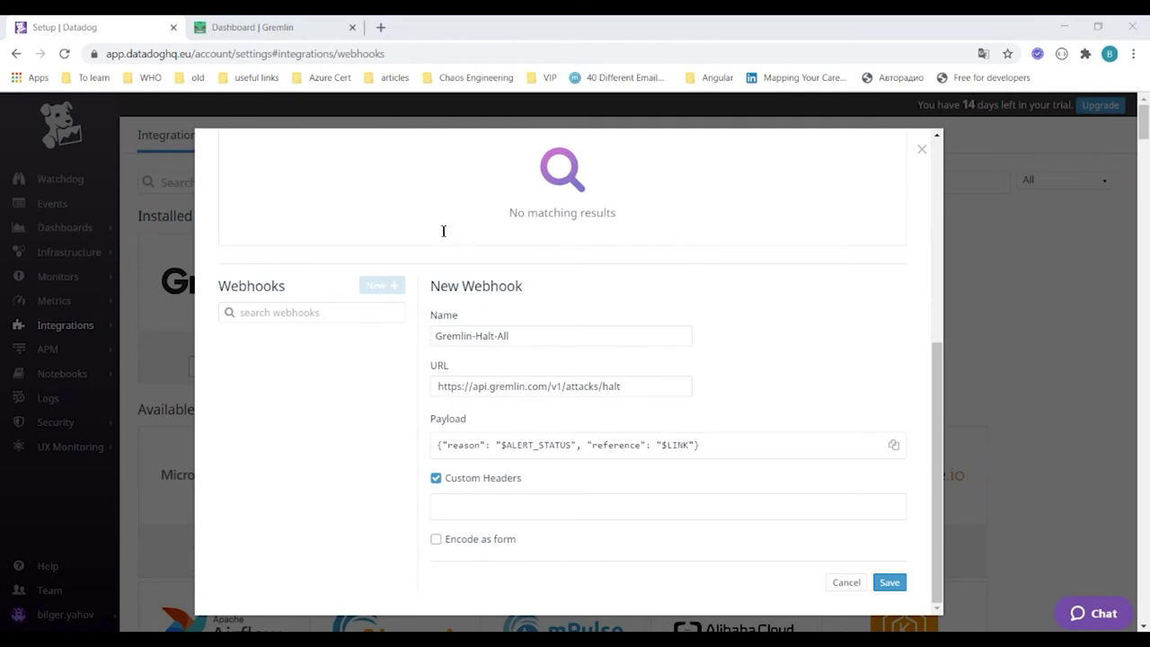
{"action": "left_click", "coordinate": [557, 519]}
{"action": "key", "text": "ctrl+v"}
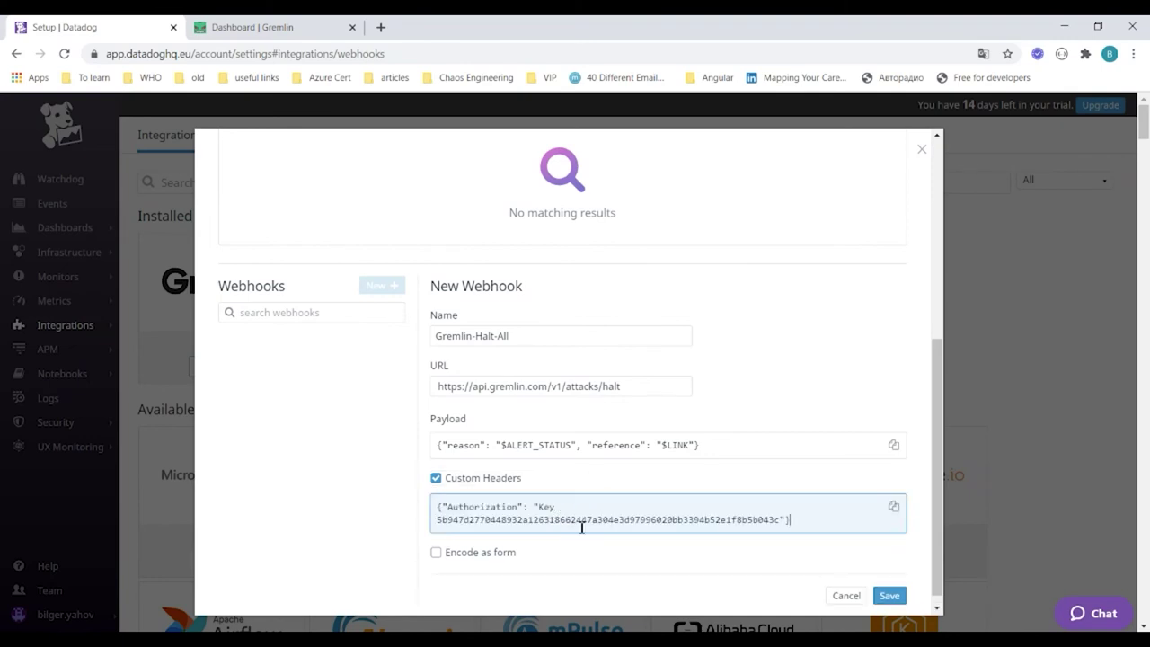
{"action": "scroll", "coordinate": [789, 539], "scroll_direction": "down", "scroll_amount": 1}
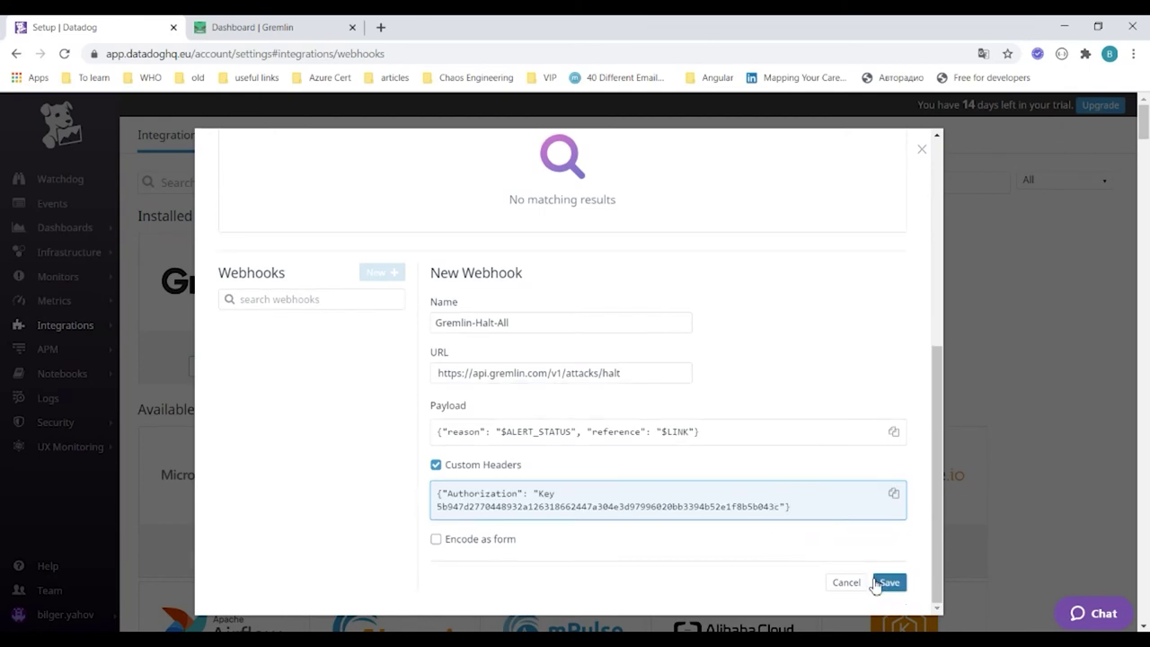
{"action": "left_click", "coordinate": [885, 582]}
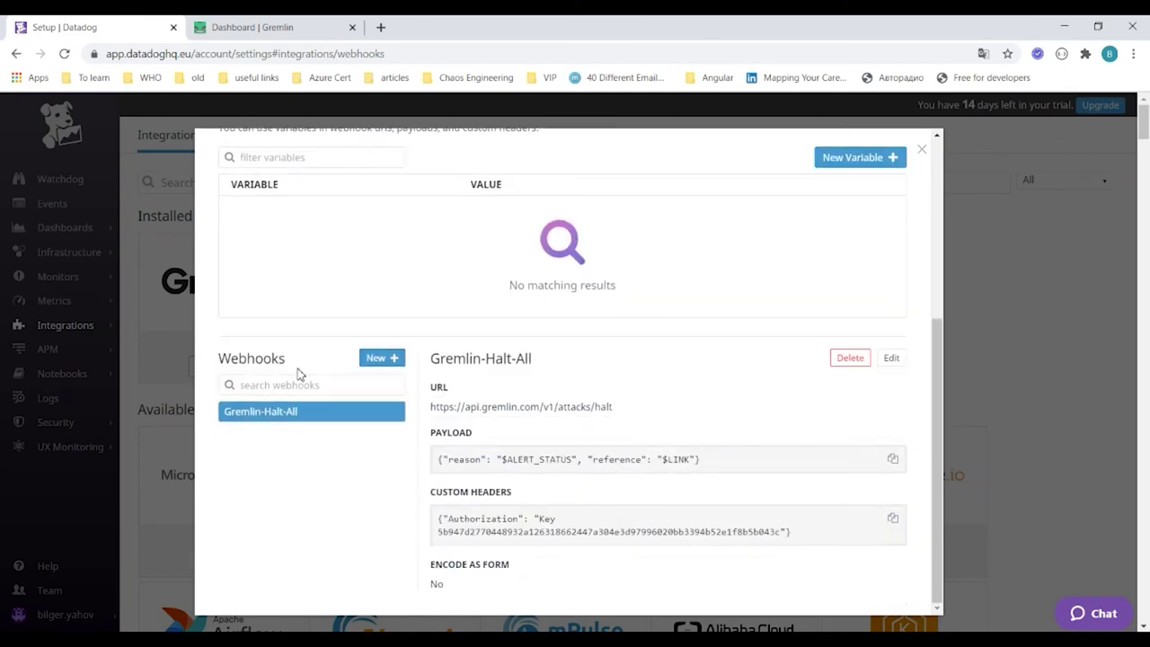
Leave the webhook settings and open the "high cpu on {{host.name}}" monitor for editing.
{"action": "left_click", "coordinate": [1013, 297]}
{"action": "mouse_move", "coordinate": [56, 257]}
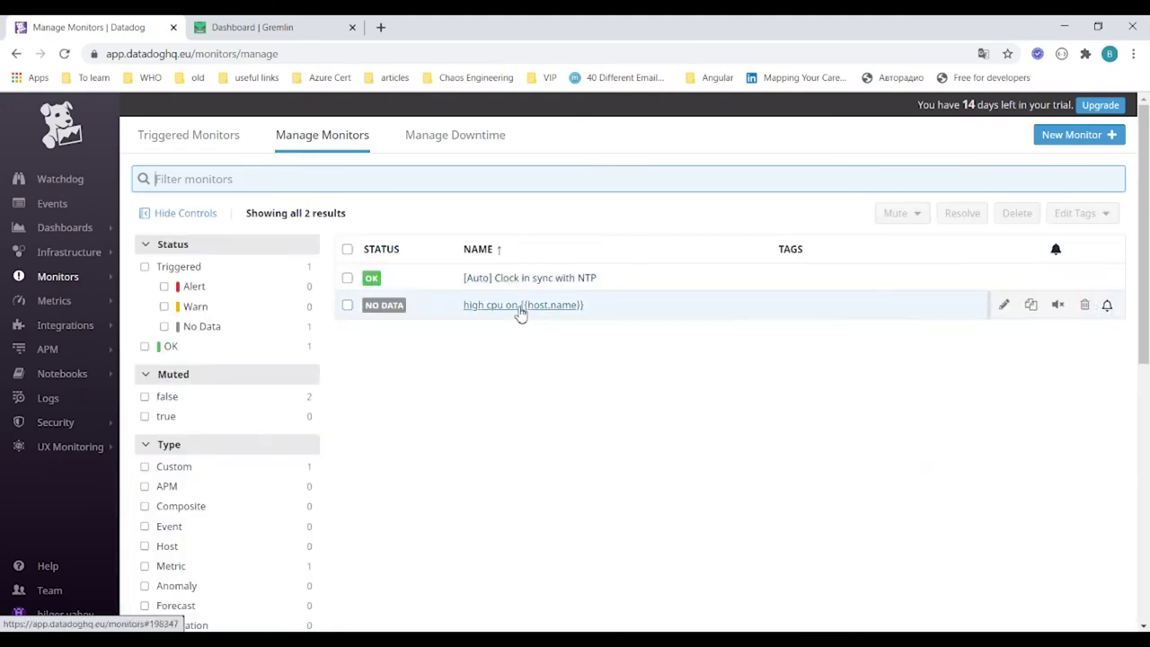
{"action": "left_click", "coordinate": [519, 308]}
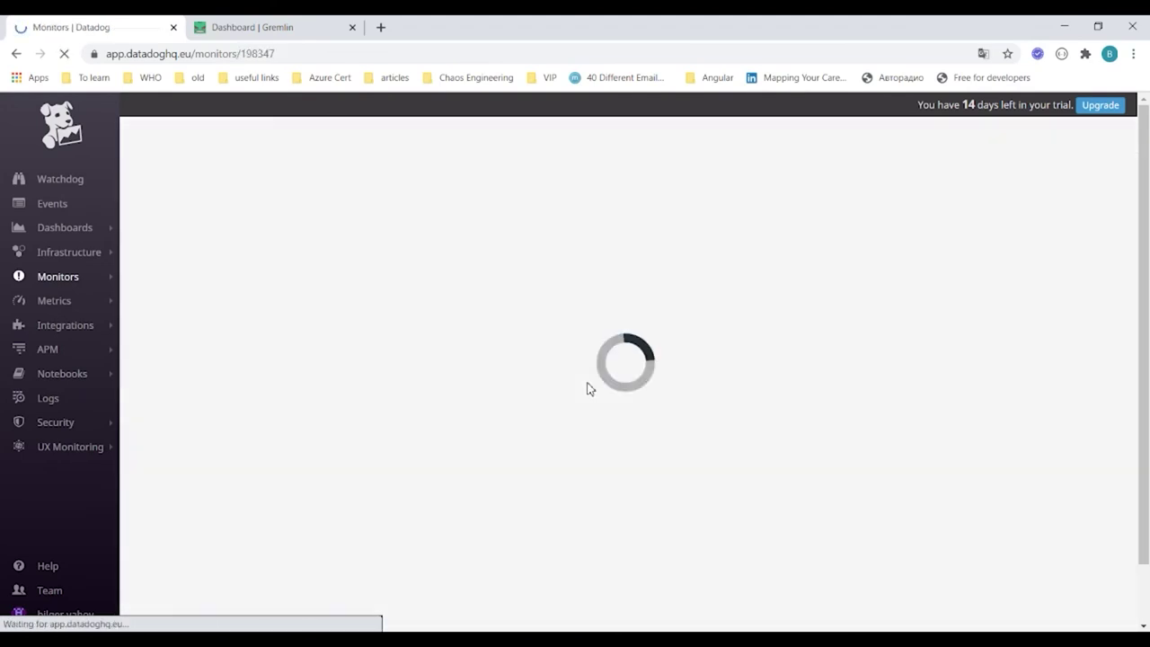
{"action": "scroll", "coordinate": [474, 433], "scroll_direction": "down", "scroll_amount": 3}
{"action": "scroll", "coordinate": [931, 290], "scroll_direction": "up", "scroll_amount": 2}
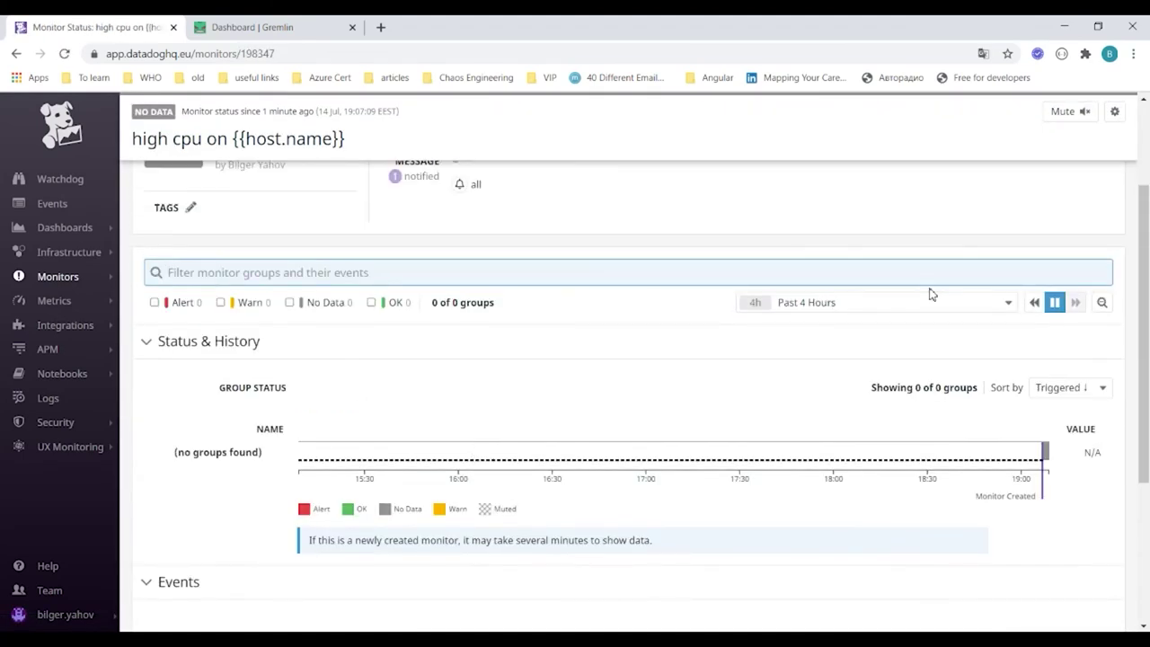
{"action": "scroll", "coordinate": [1063, 177], "scroll_direction": "up", "scroll_amount": 2}
{"action": "left_click", "coordinate": [1115, 131]}
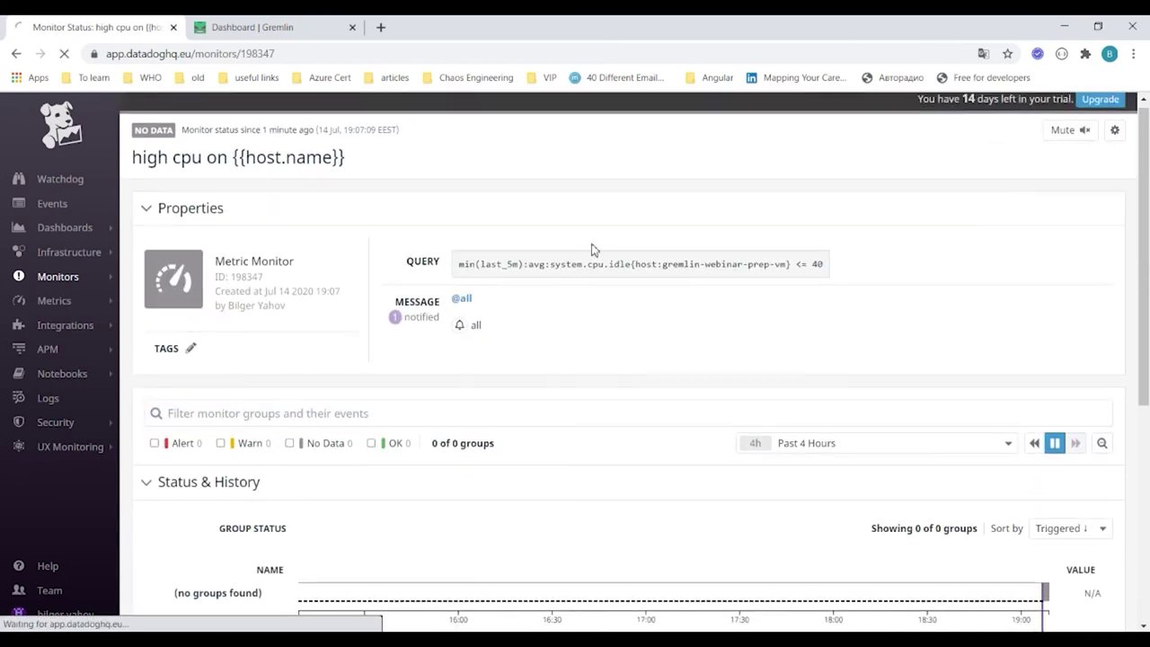
{"action": "scroll", "coordinate": [341, 282], "scroll_direction": "down", "scroll_amount": 15}
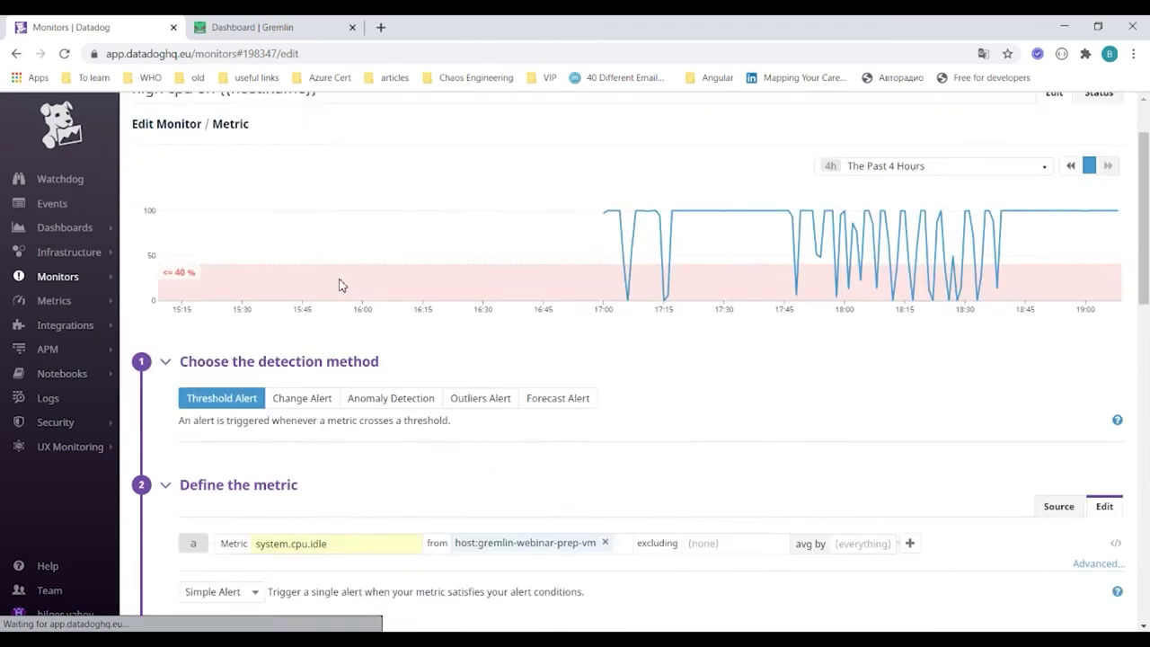
{"action": "left_click", "coordinate": [331, 395]}
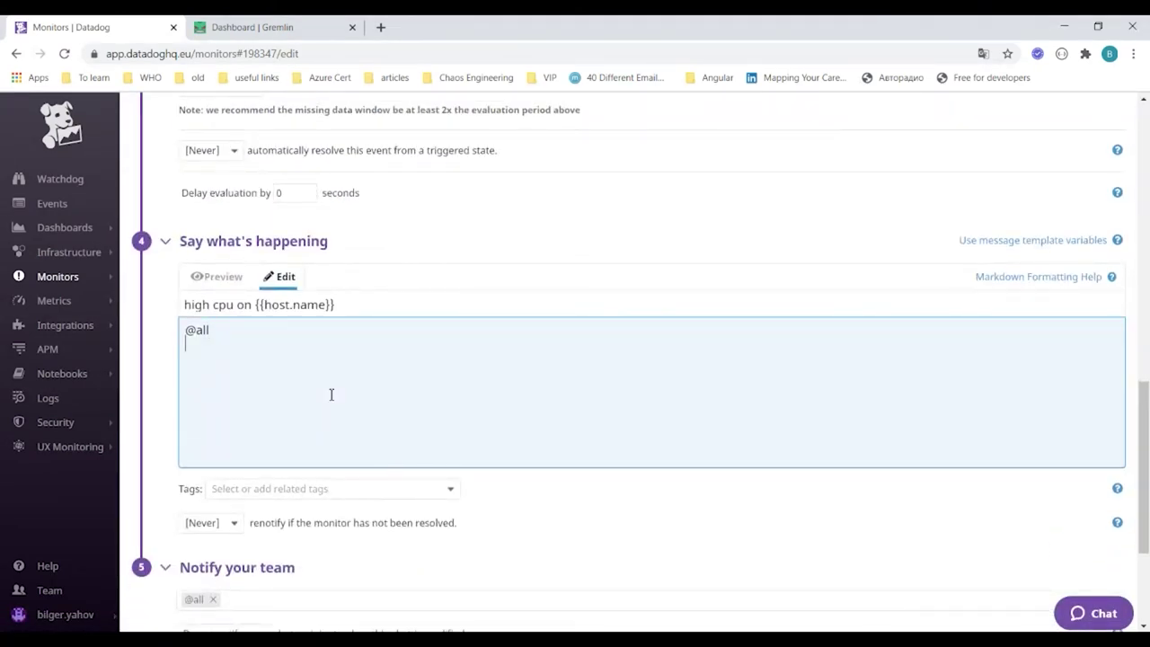
{"action": "type", "text": "@we"}
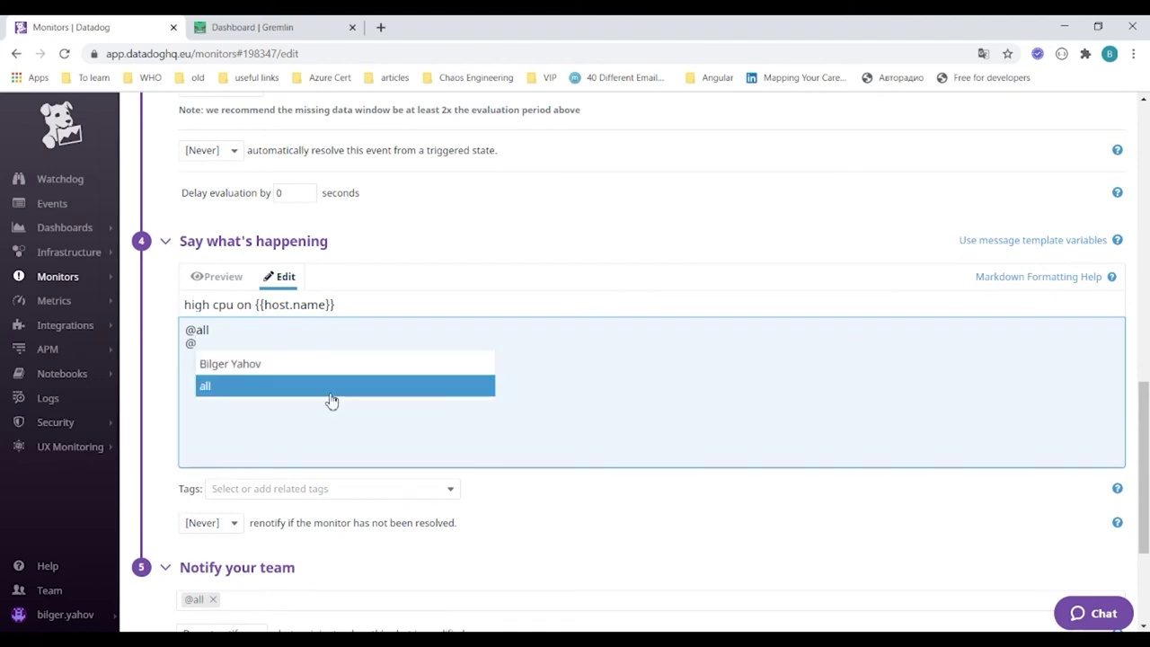
{"action": "key", "text": "BackSpace"}
{"action": "key", "text": "BackSpace"}
{"action": "key", "text": "BackSpace"}
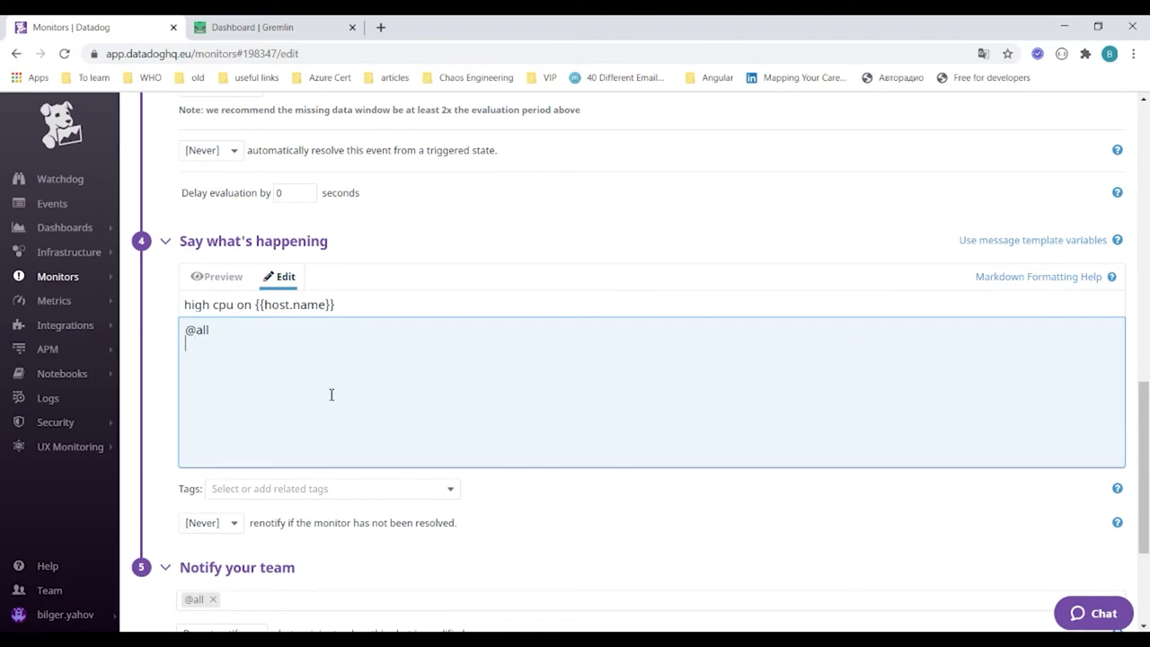
{"action": "key", "text": "BackSpace"}
{"action": "key", "text": "BackSpace"}
{"action": "type", "text": "@we"}
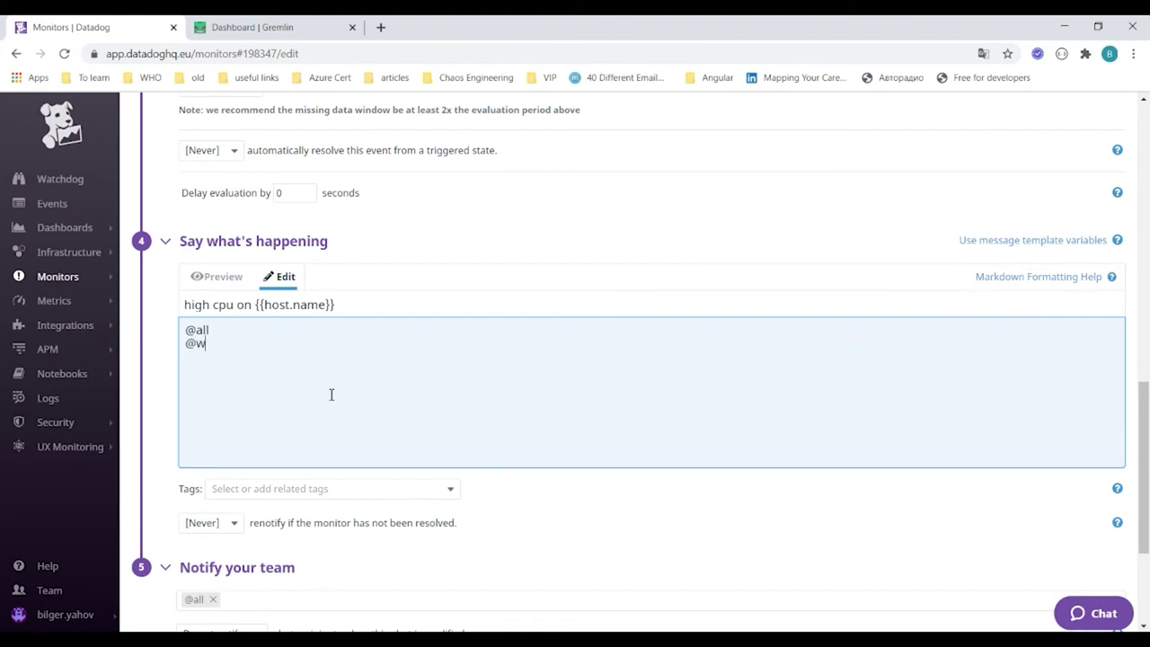
Clear the monitor's message text and add all team members as notification recipients.
{"action": "key", "text": "ctrl+a"}
{"action": "key", "text": "BackSpace"}
{"action": "scroll", "coordinate": [267, 225], "scroll_direction": "down", "scroll_amount": 1}
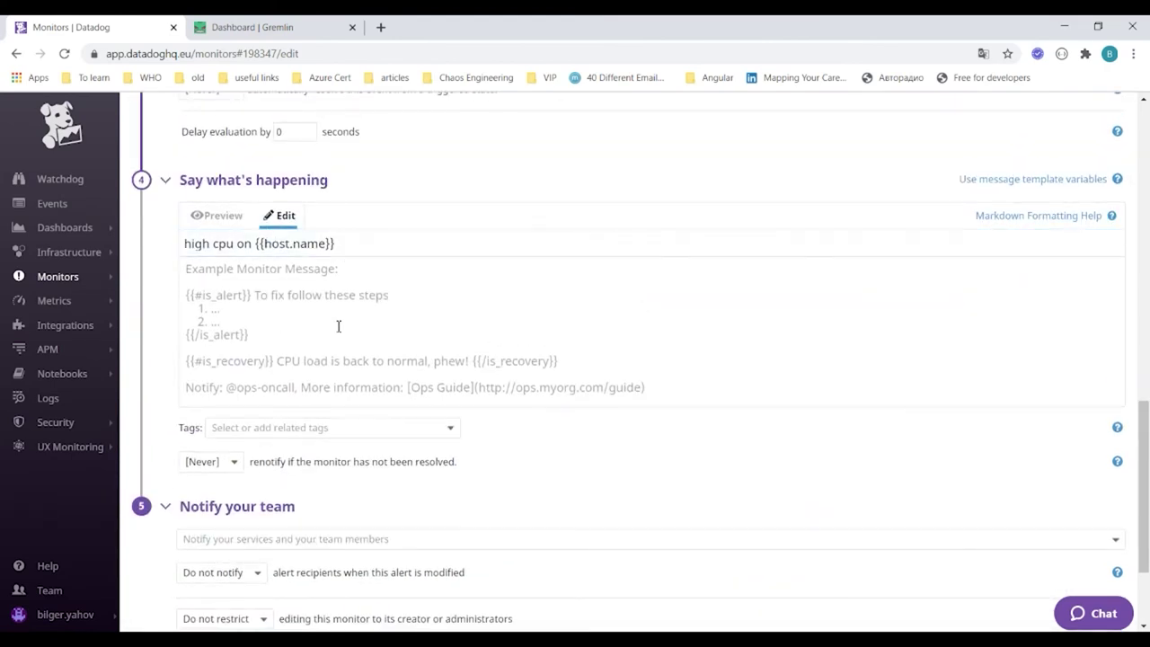
{"action": "scroll", "coordinate": [321, 432], "scroll_direction": "down", "scroll_amount": 2}
{"action": "left_click", "coordinate": [308, 438]}
{"action": "type", "text": "@a"}
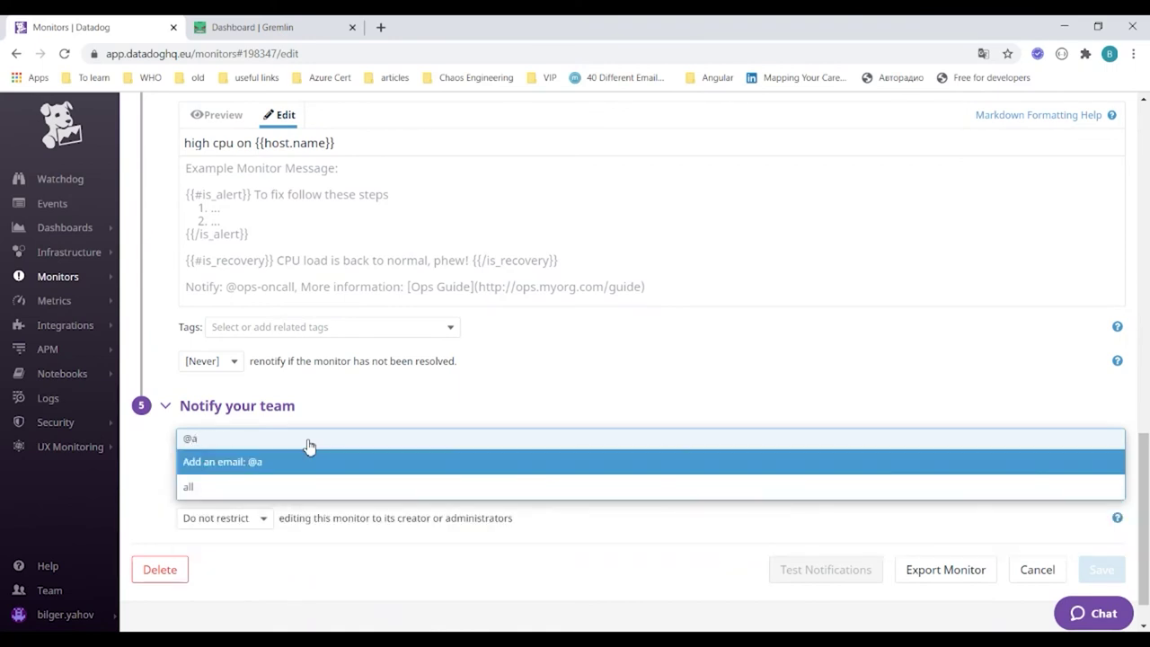
{"action": "key", "text": "Down"}
{"action": "key", "text": "Return"}
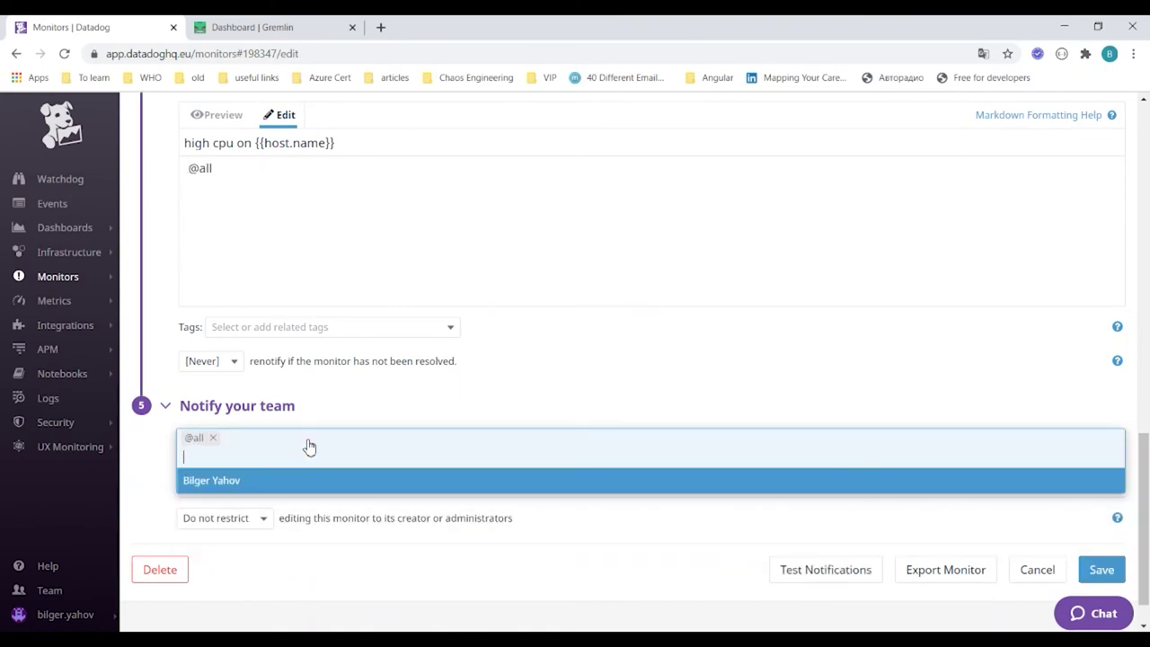
Add webhook-Gremlin-Halt-All to the monitor's notification recipients and save the monitor.
{"action": "type", "text": "@we"}
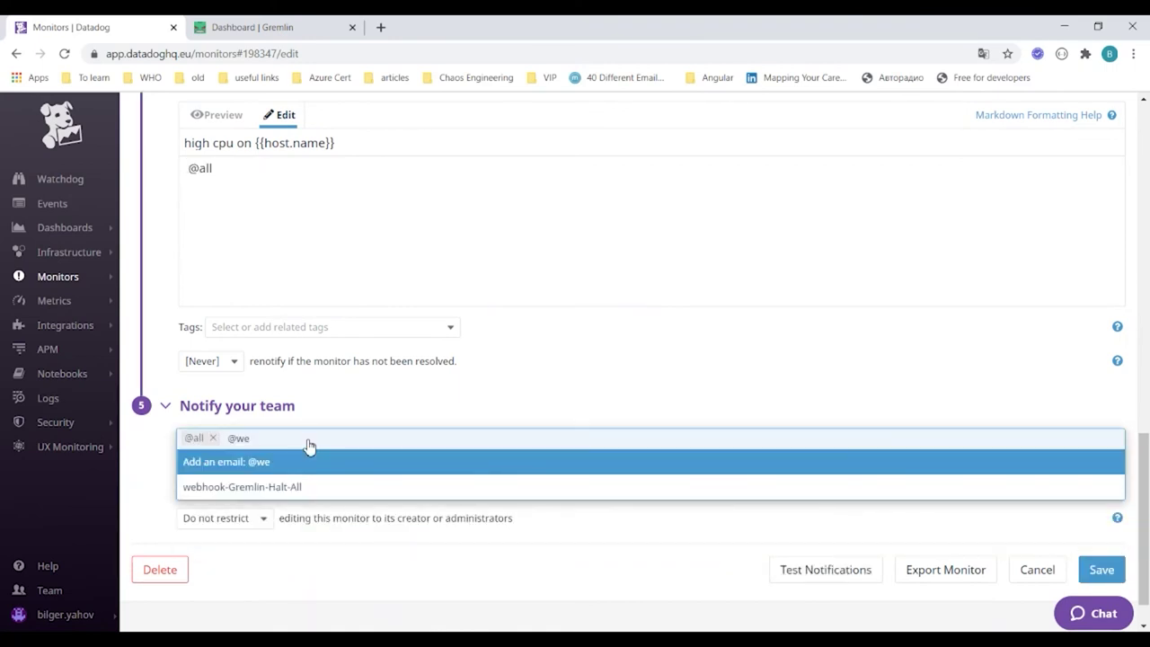
{"action": "key", "text": "Down"}
{"action": "key", "text": "Return"}
{"action": "scroll", "coordinate": [943, 572], "scroll_direction": "down", "scroll_amount": 1}
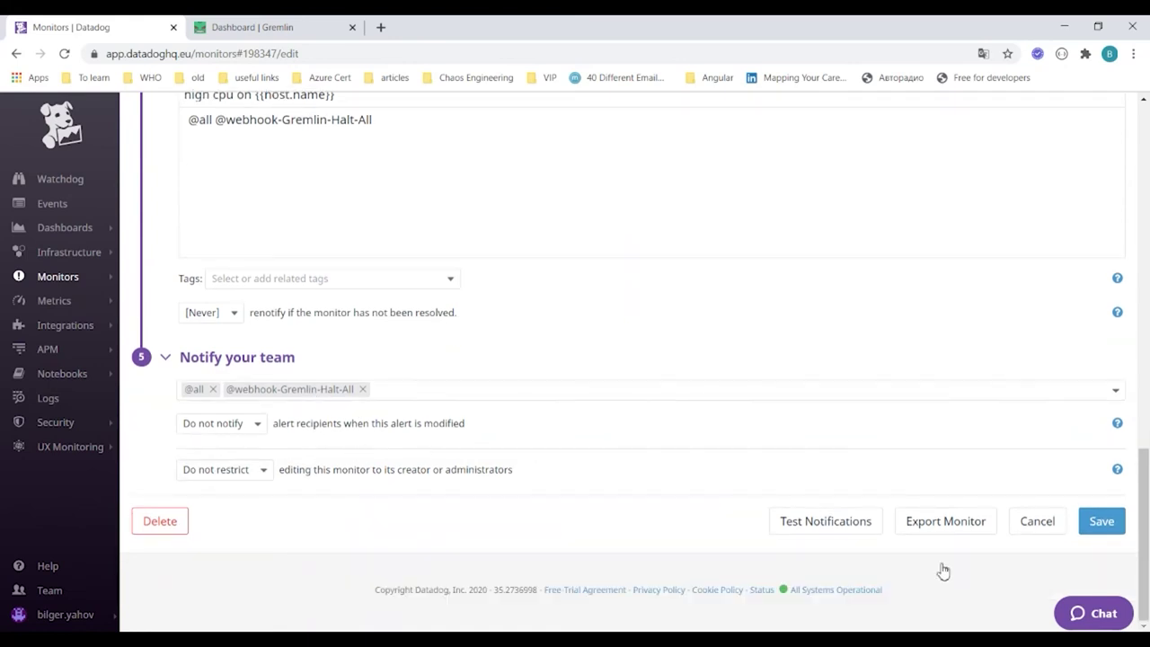
{"action": "left_click", "coordinate": [1101, 521]}
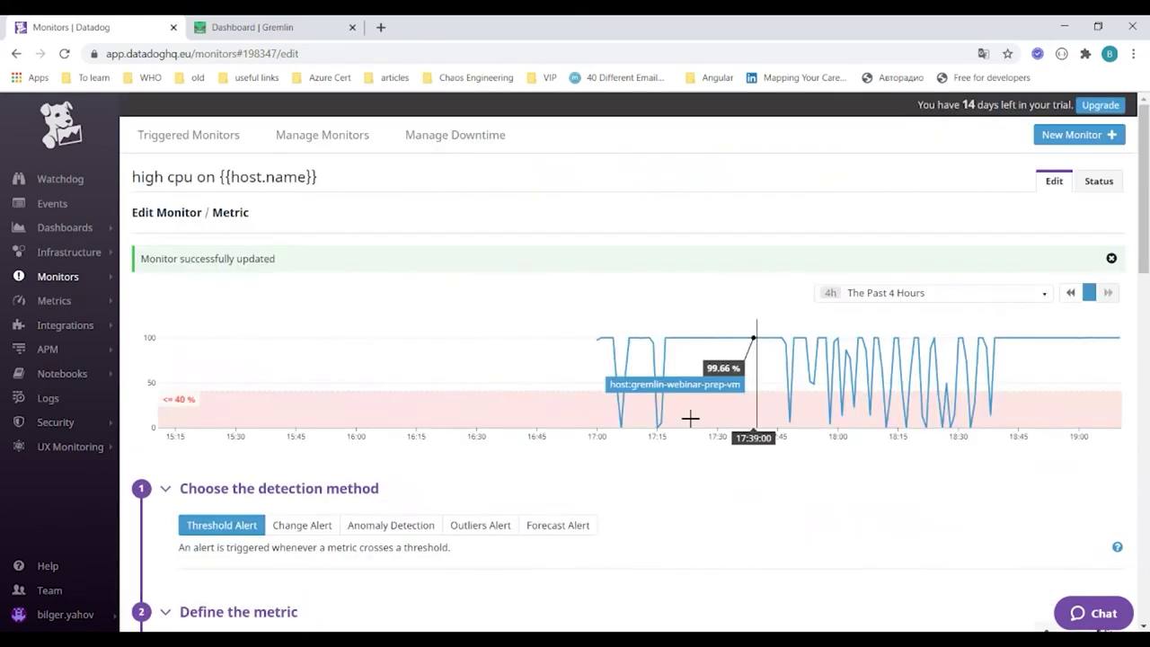
Open the event stream to check the recent monitor and webhook changes.
{"action": "mouse_move", "coordinate": [68, 271]}
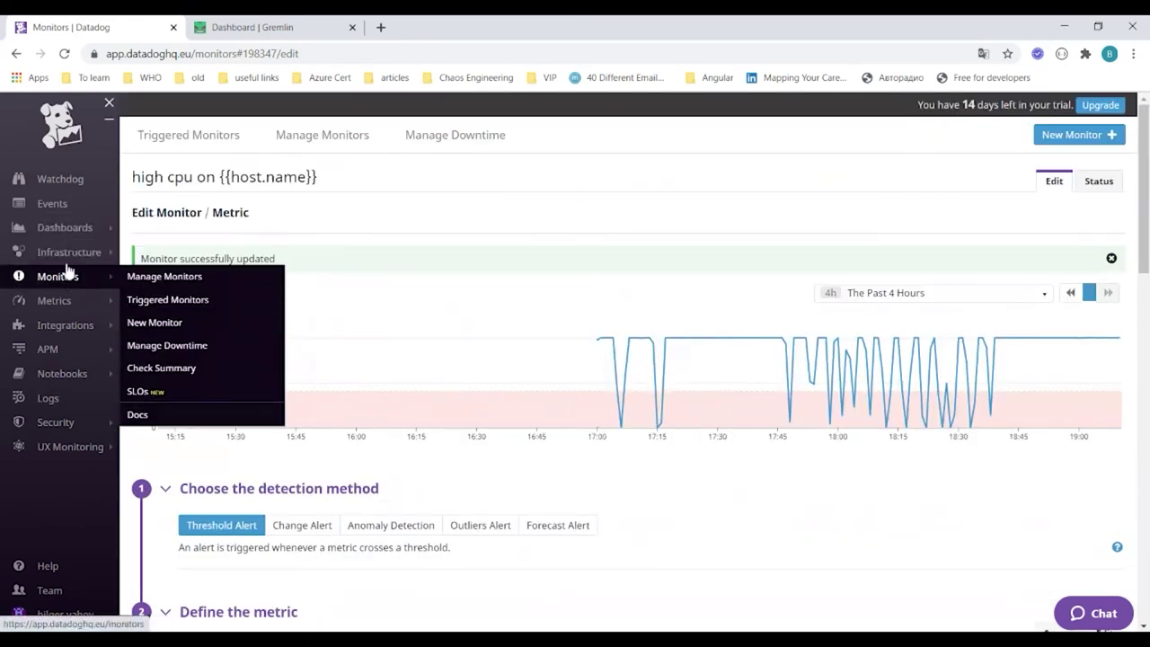
{"action": "left_click", "coordinate": [65, 207]}
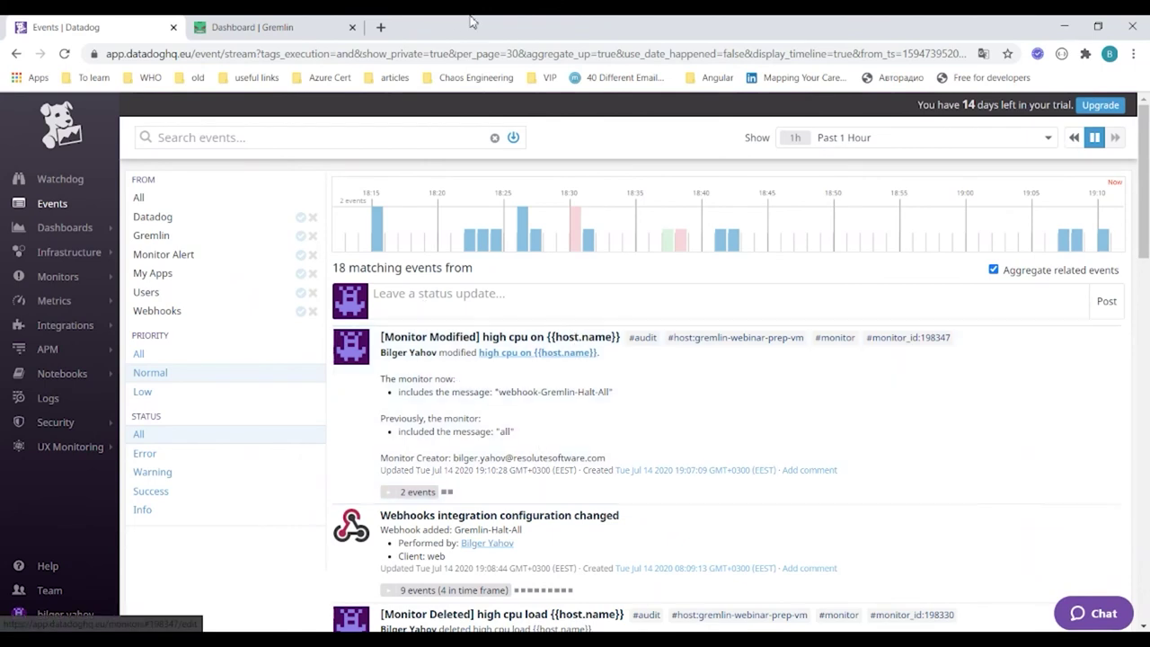
Switch to the Gremlin web app's login page to log in to the account.
{"action": "left_click", "coordinate": [284, 32]}
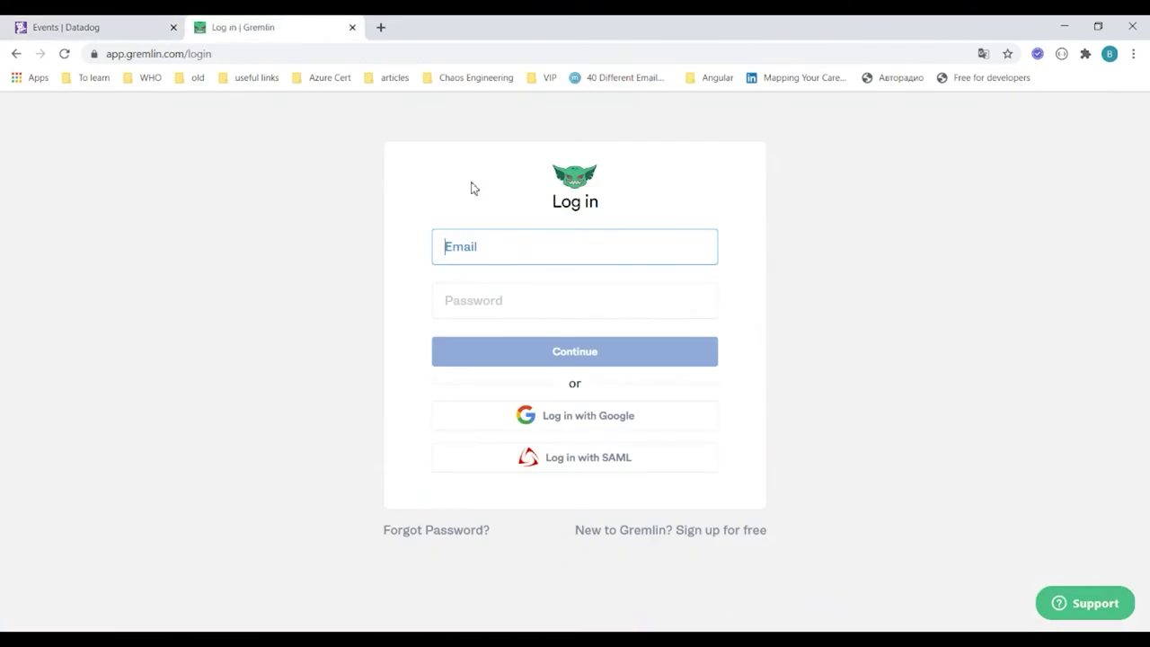
{"action": "left_click", "coordinate": [508, 245]}
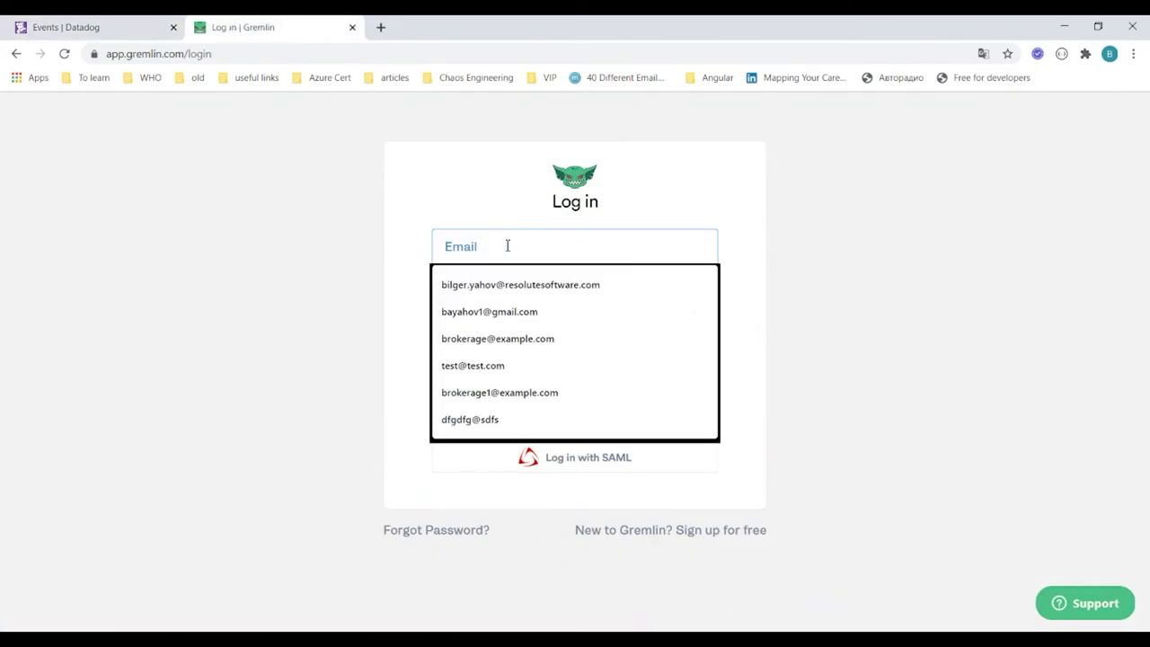
{"action": "left_click", "coordinate": [398, 248]}
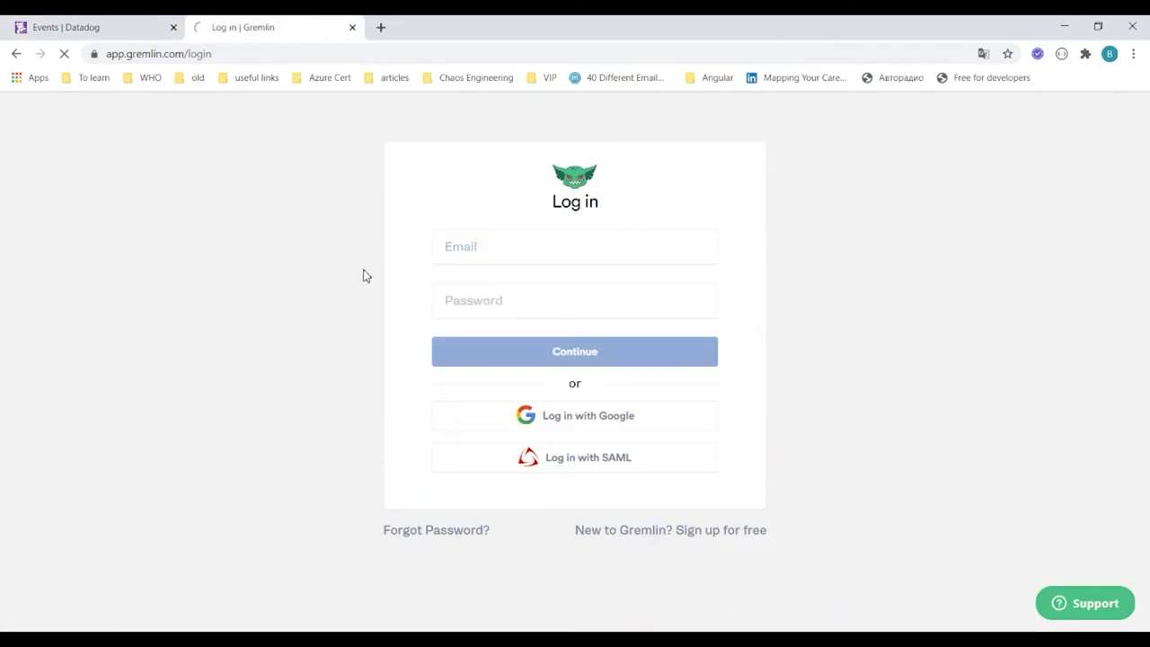